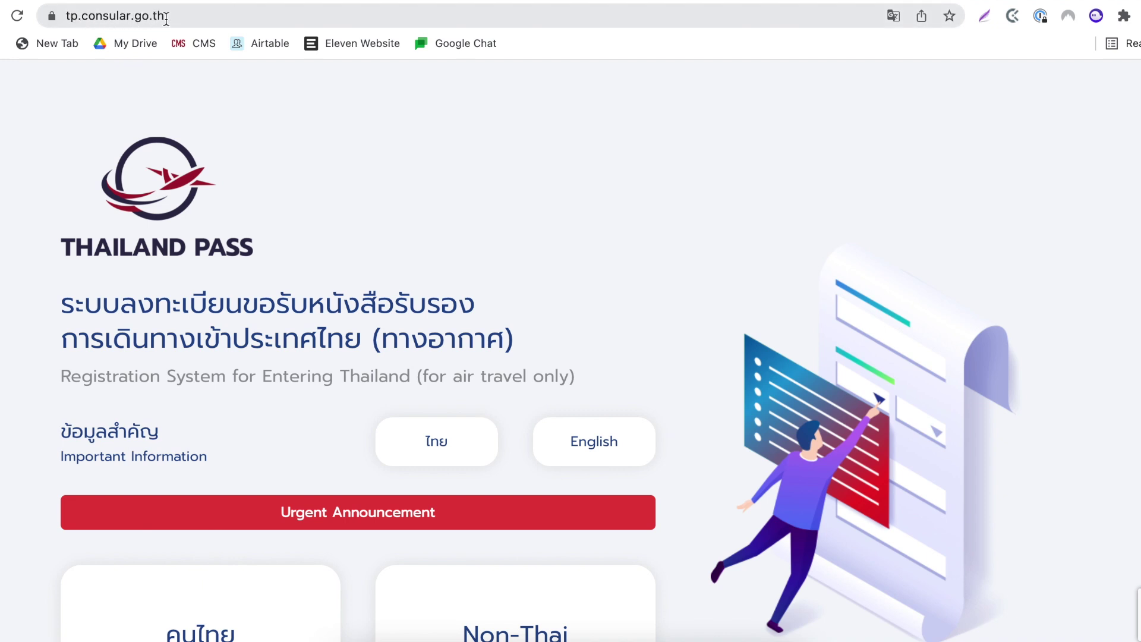
- Open the Non-Thai Nationals path and compare the Test & Go, Blue Zone Sandbox and Alternative Quarantine plans
scroll(665, 257, down, 3)
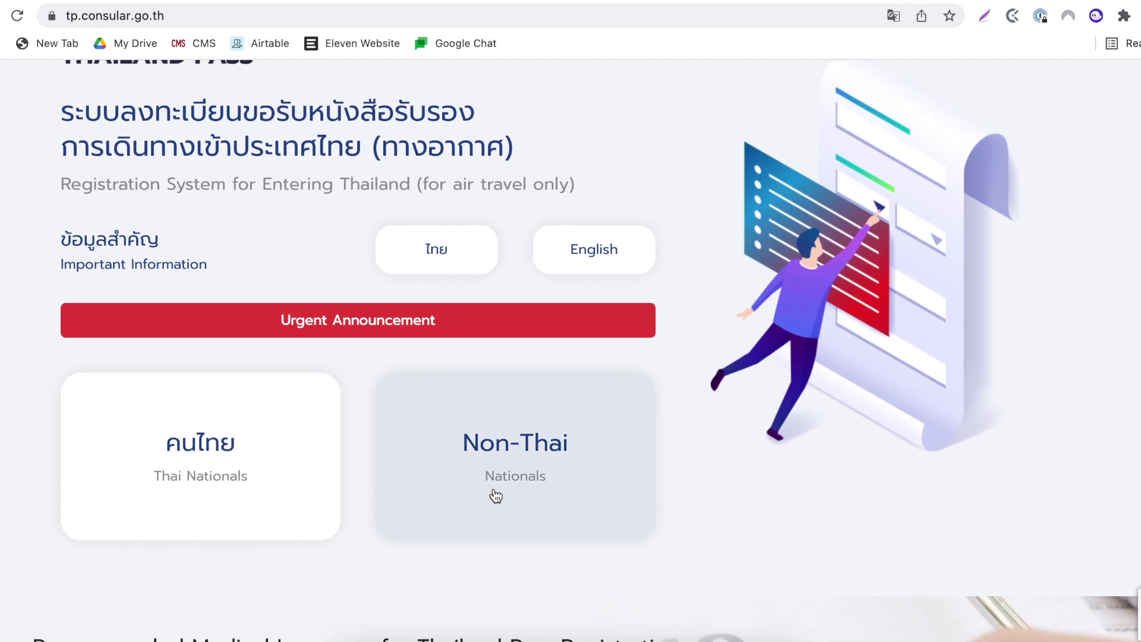
click(488, 427)
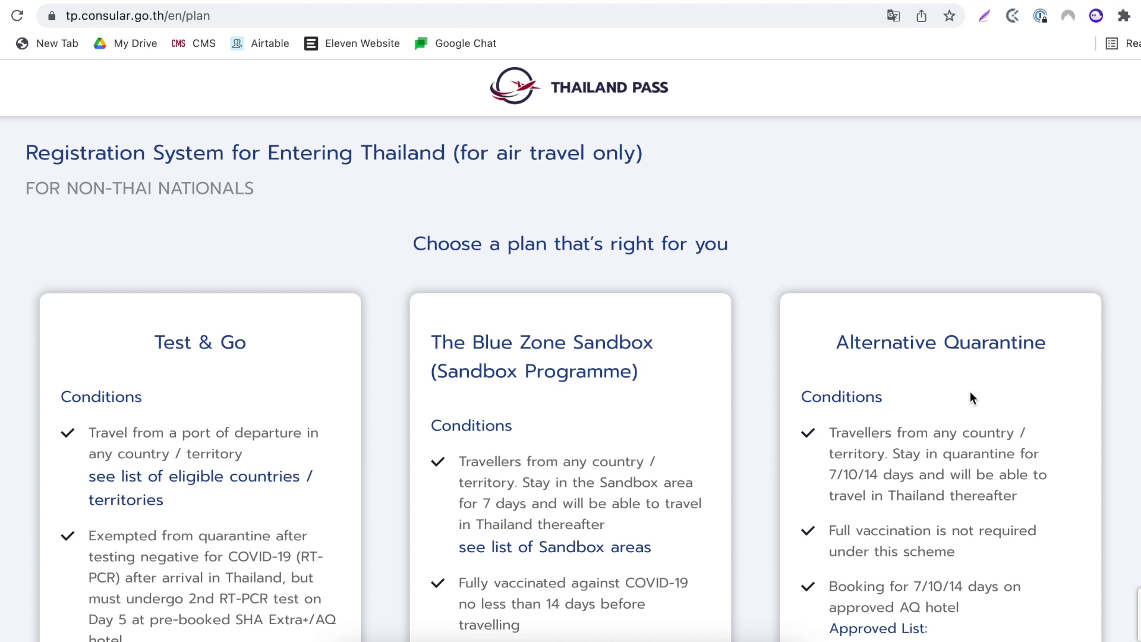
scroll(970, 391, down, 3)
scroll(970, 391, down, 2)
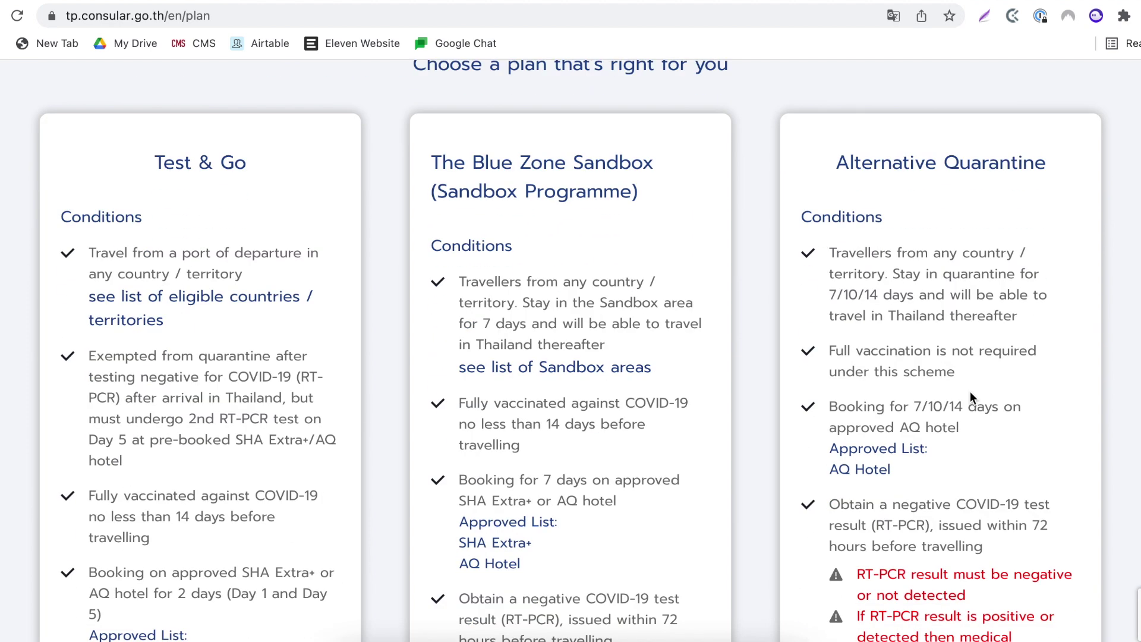
scroll(965, 396, down, 3)
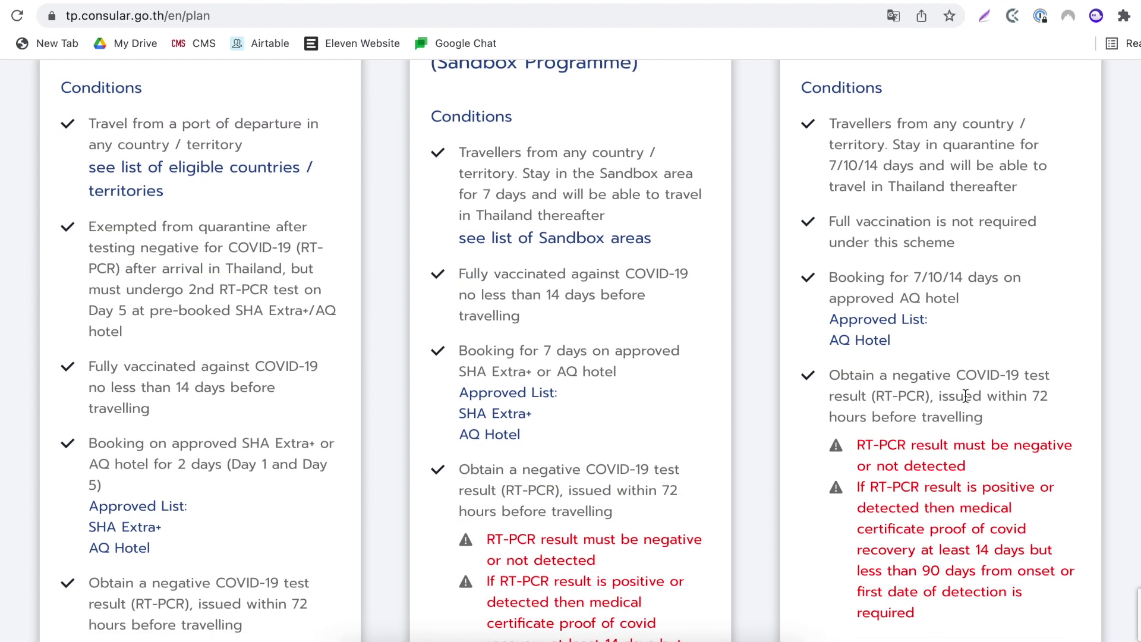
scroll(965, 395, down, 6)
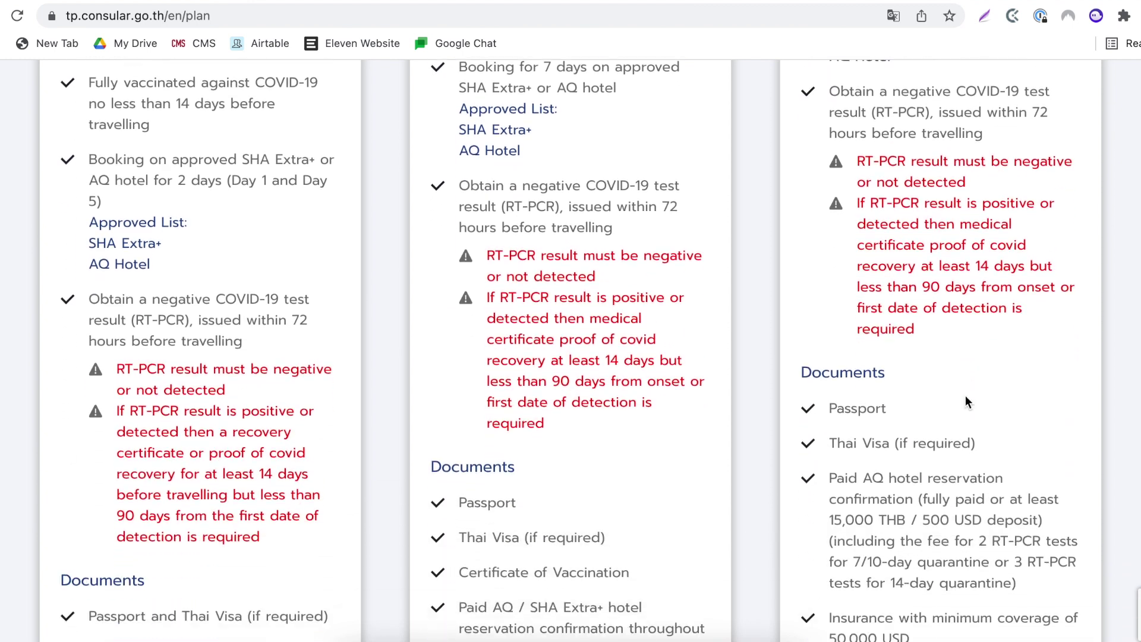
- Select the Alternative Quarantine plan, then certify and confirm the compliance declaration
click(942, 464)
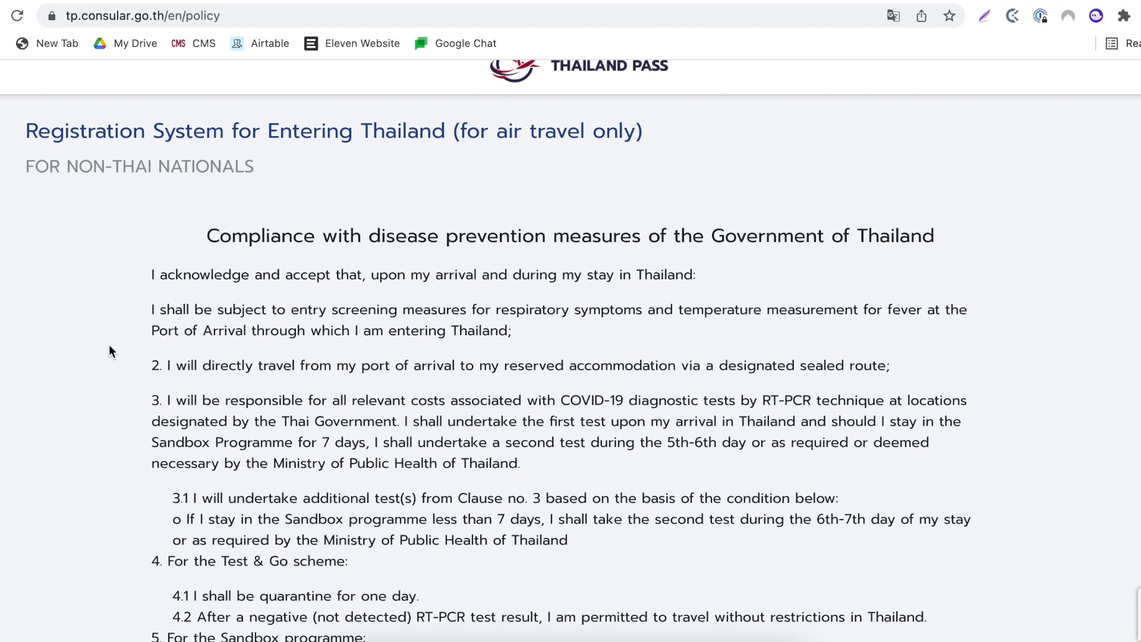
scroll(110, 350, down, 9)
scroll(110, 351, down, 3)
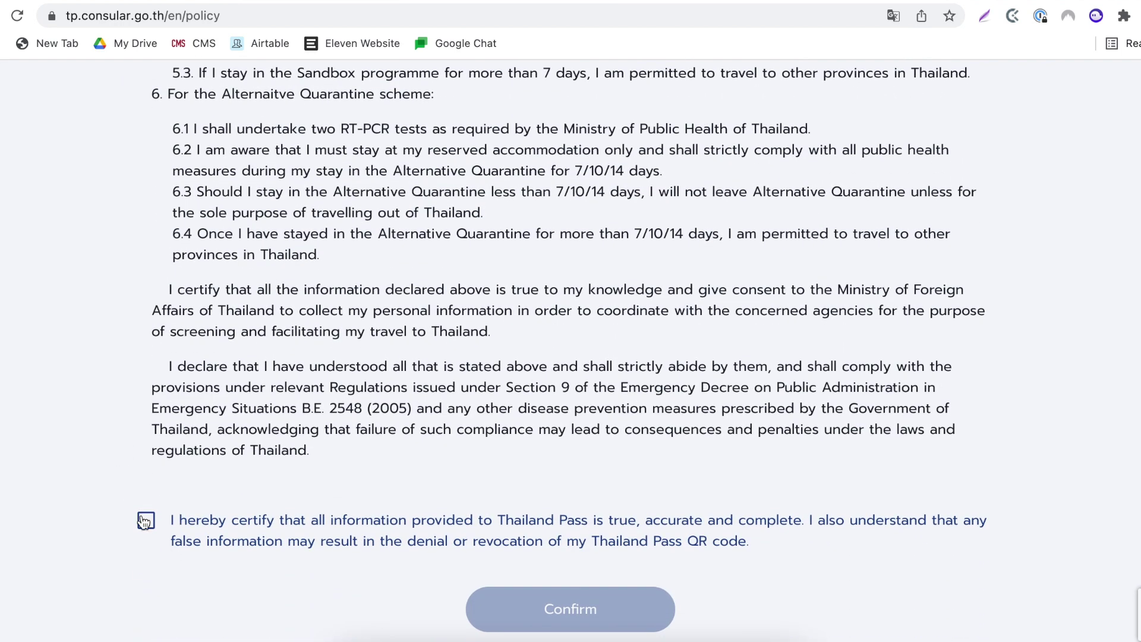
click(144, 521)
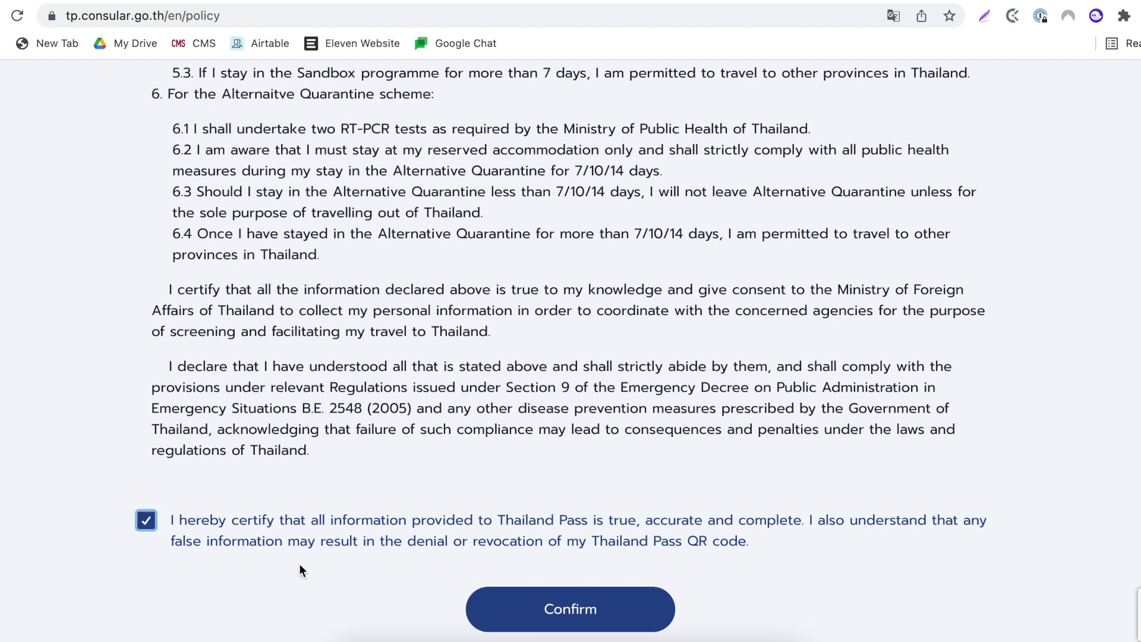
click(604, 623)
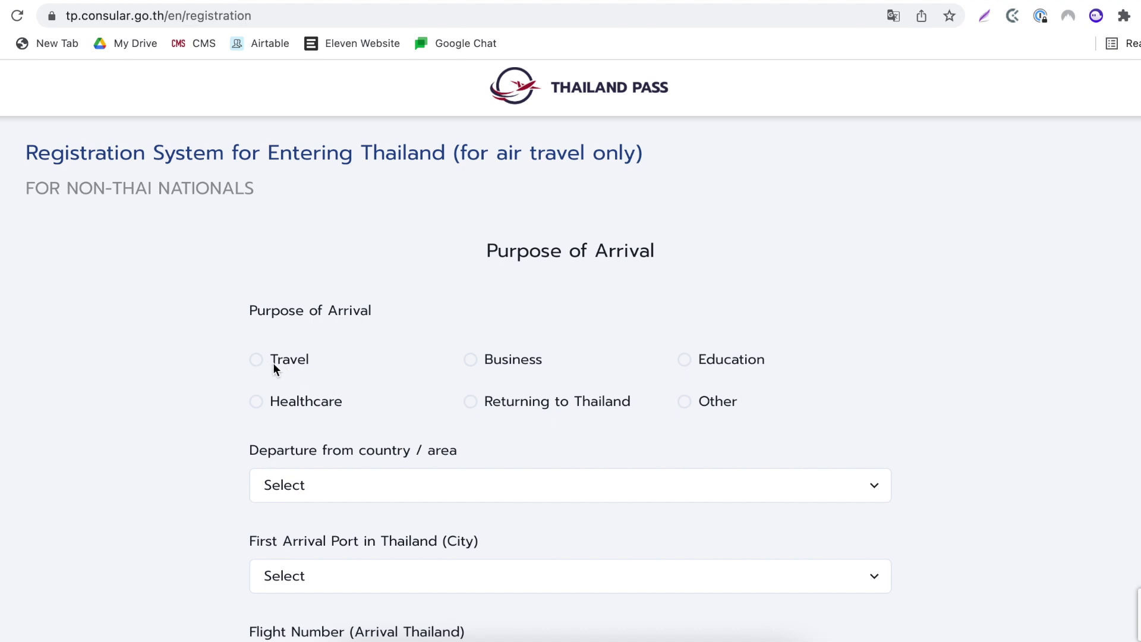
- Set the purpose of arrival to Travel and the departure country to United Kingdom
click(256, 359)
scroll(354, 381, down, 2)
click(355, 381)
text(un)
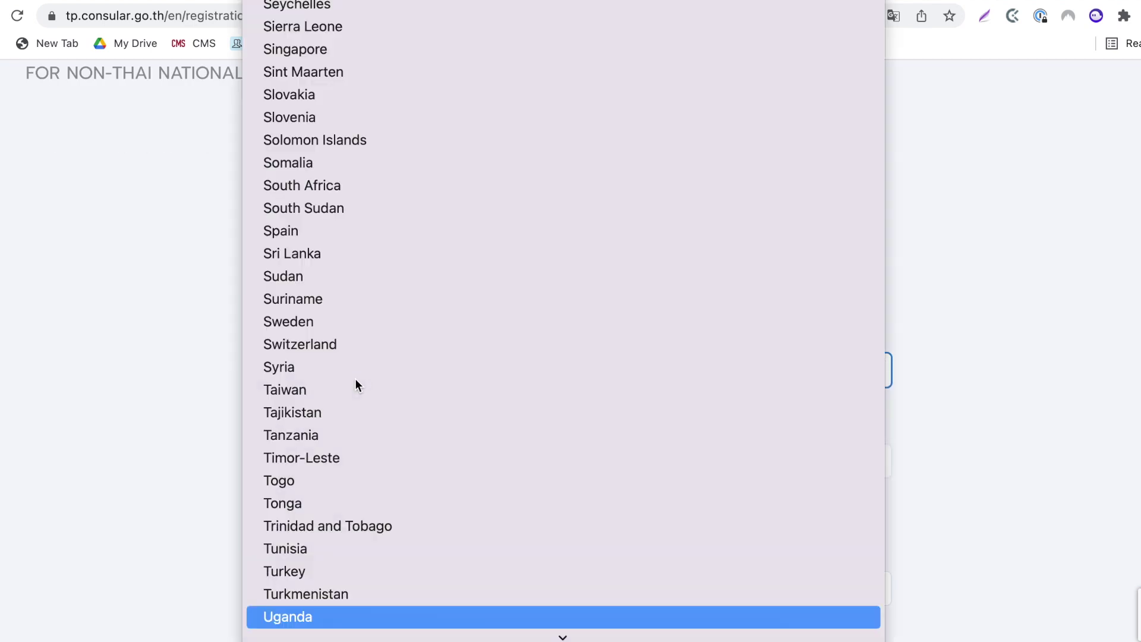
scroll(356, 392, down, 5)
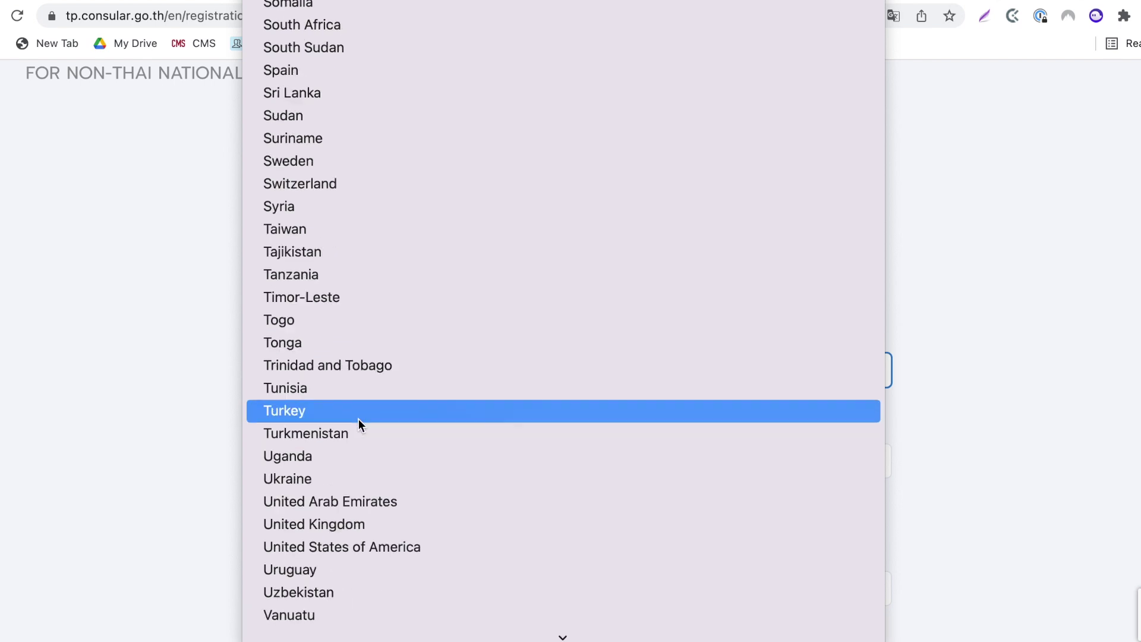
click(346, 407)
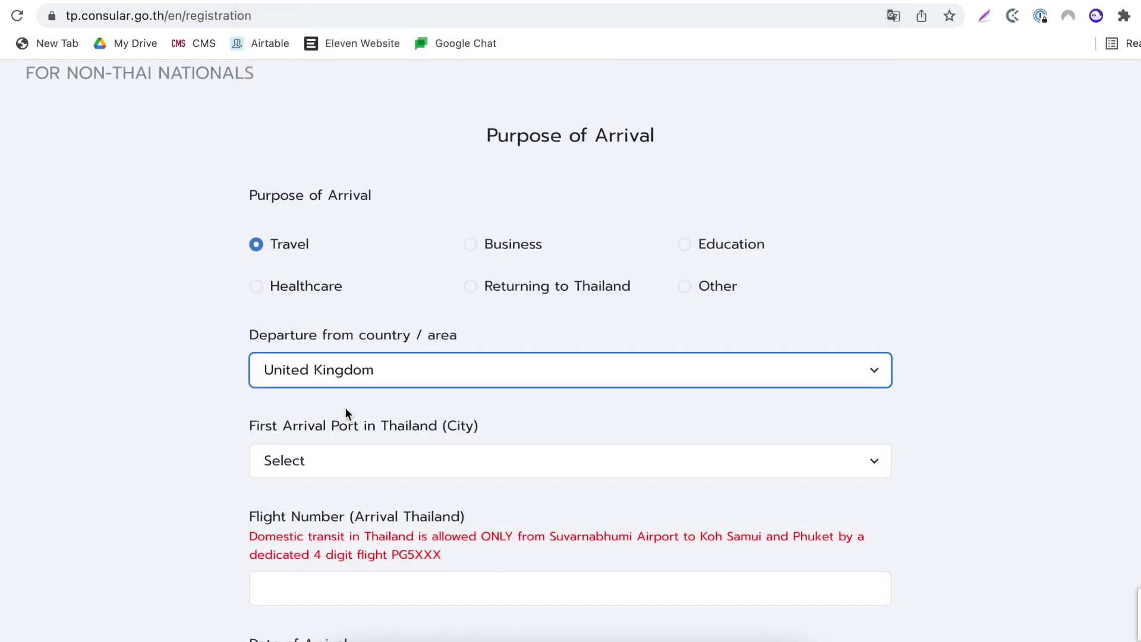
- Choose Suvarnabhumi Airport (BKK), enter flight number 1234567, register and accept the consent terms
click(331, 462)
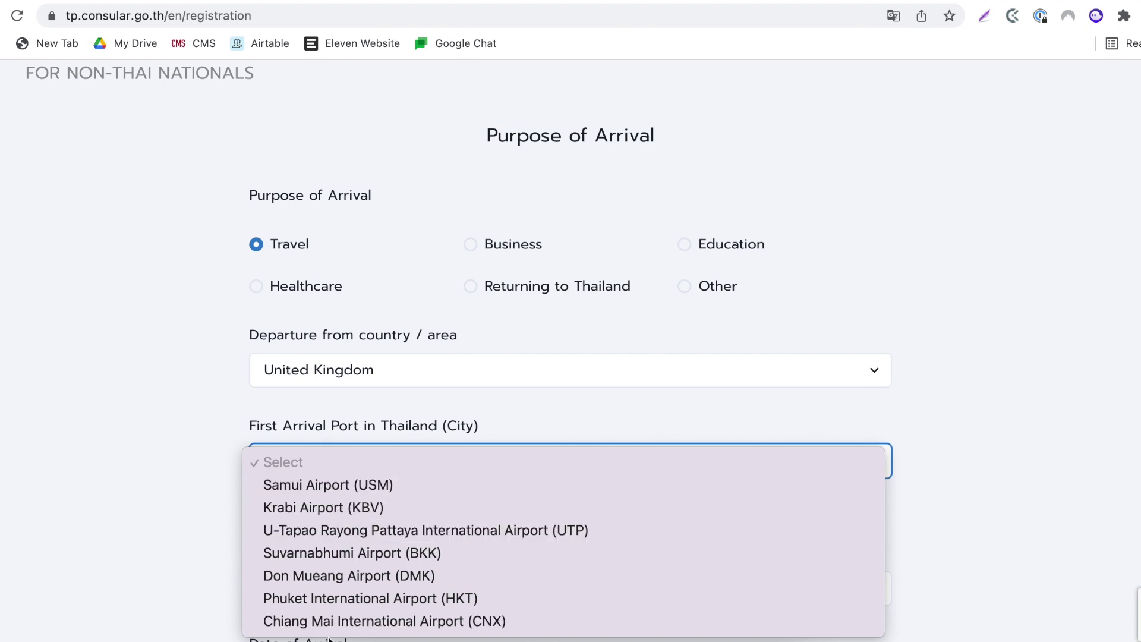
click(348, 553)
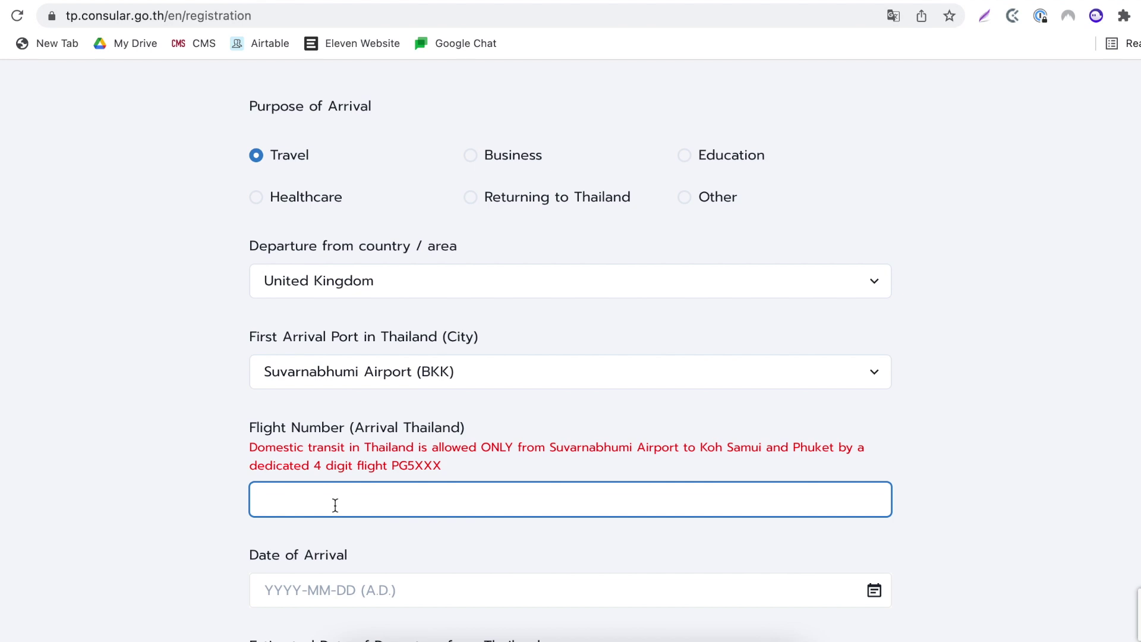
text(1234567)
scroll(284, 438, down, 3)
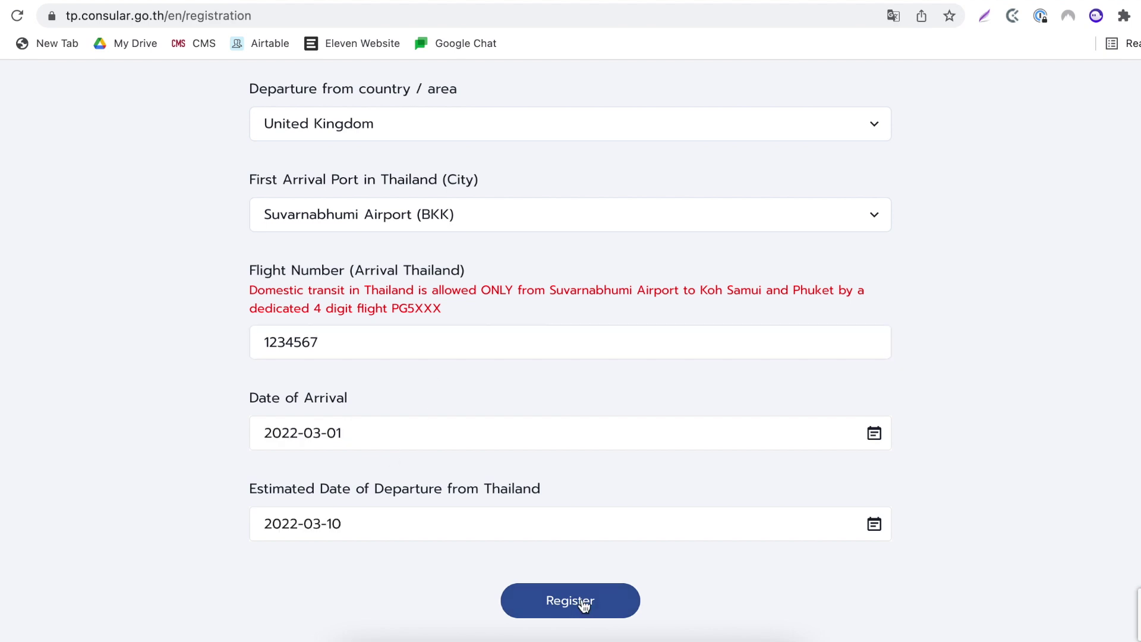
click(585, 604)
scroll(520, 361, down, 1)
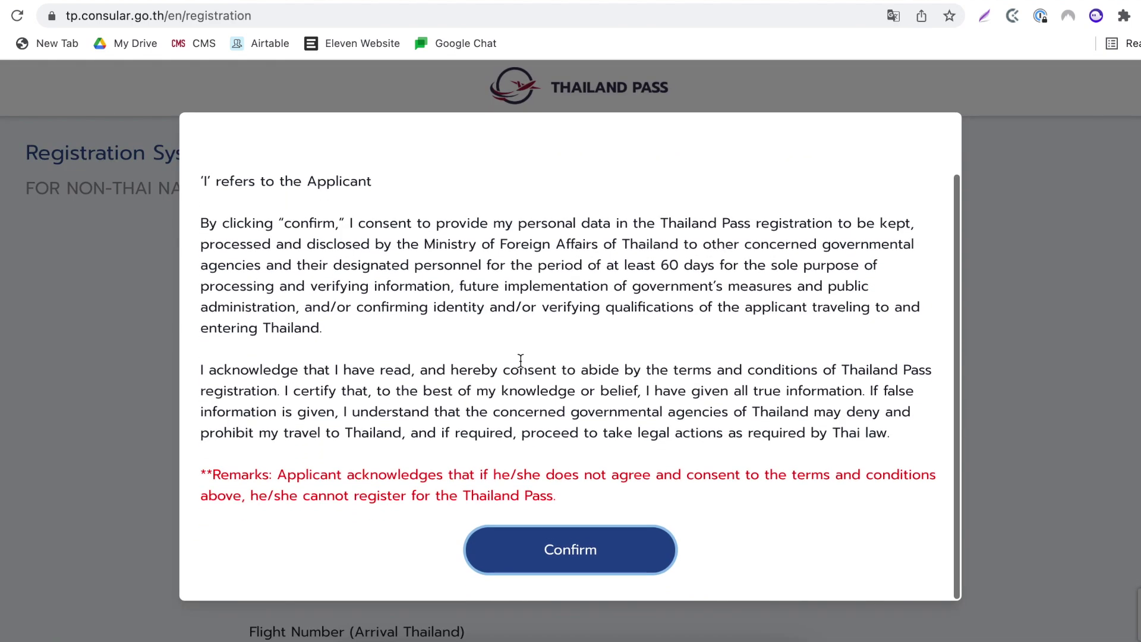
click(529, 561)
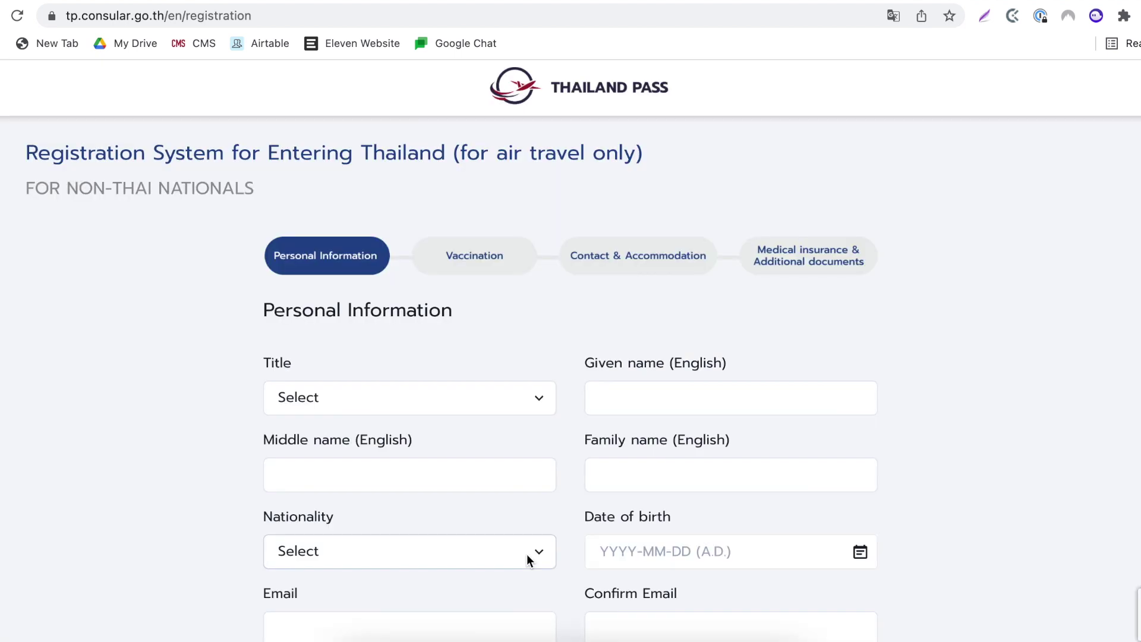
- Set the nationality to British and enter the traveller's date of birth
click(434, 397)
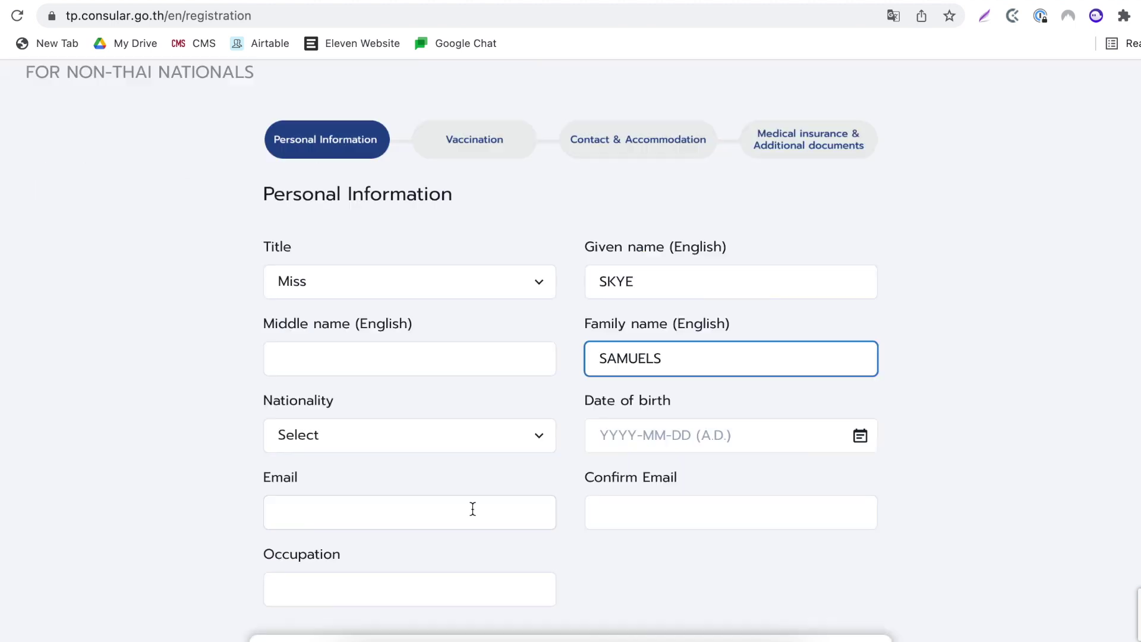
scroll(473, 509, down, 1)
click(428, 431)
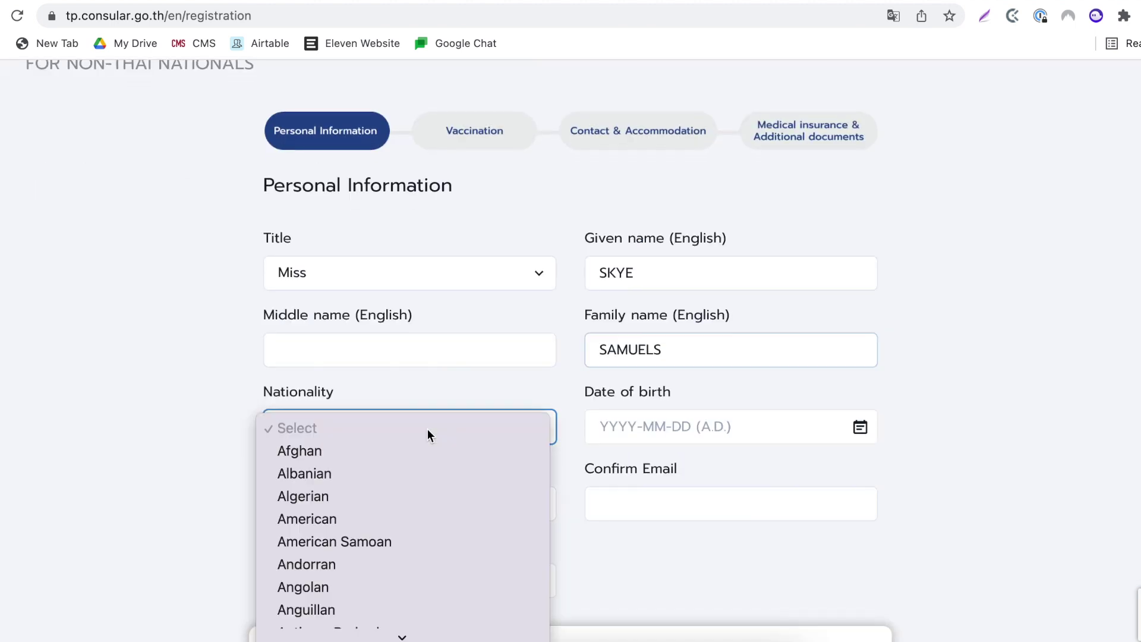
key(b)
key(r)
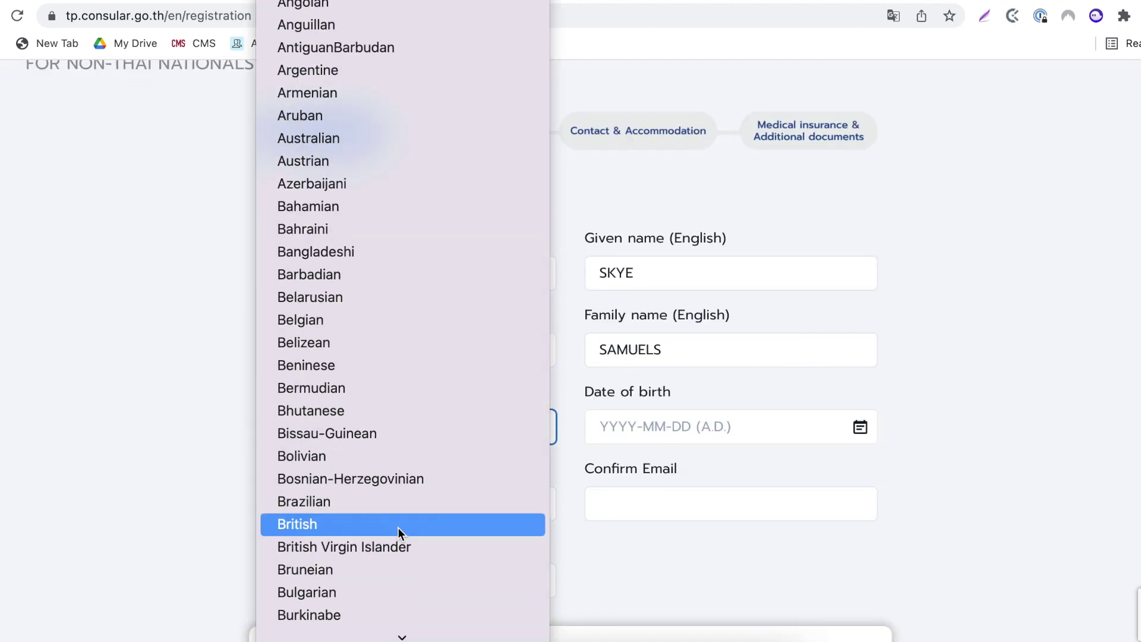
click(379, 524)
key(Tab)
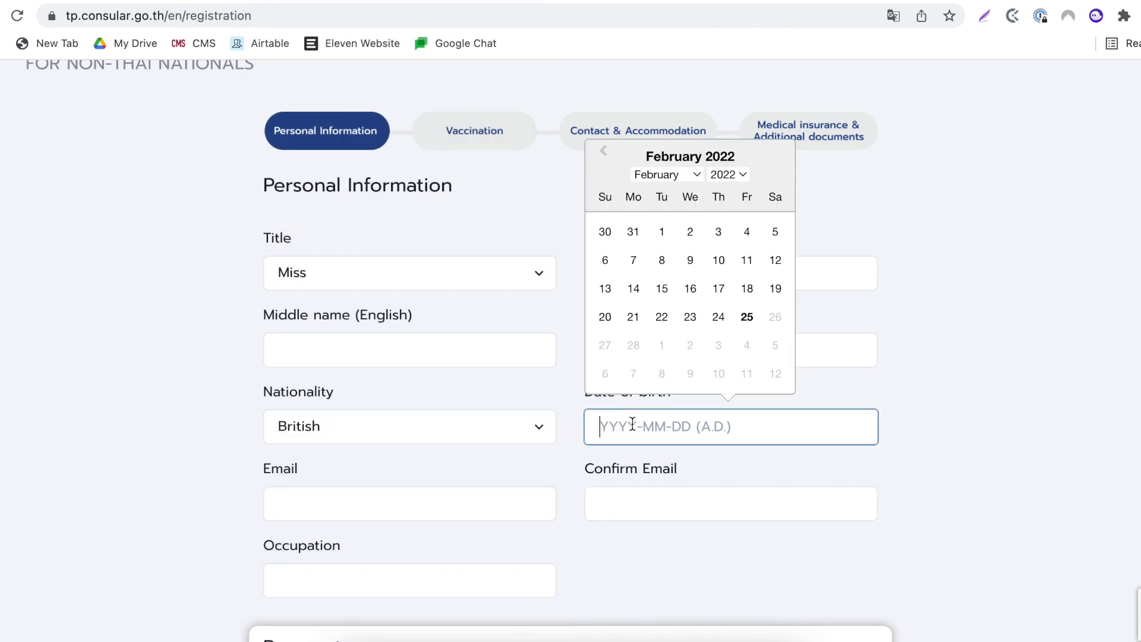
text(19130211)
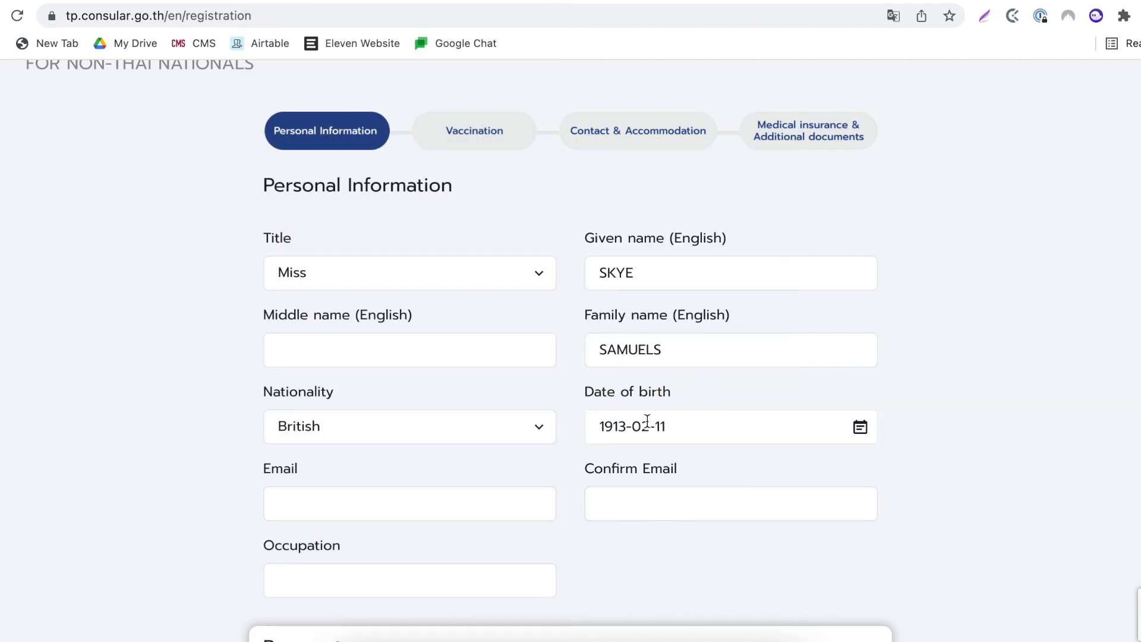
- Fill both e-mail fields with the traveller's e-mail address and set occupation to 'Police Officer'
click(336, 511)
click(335, 511)
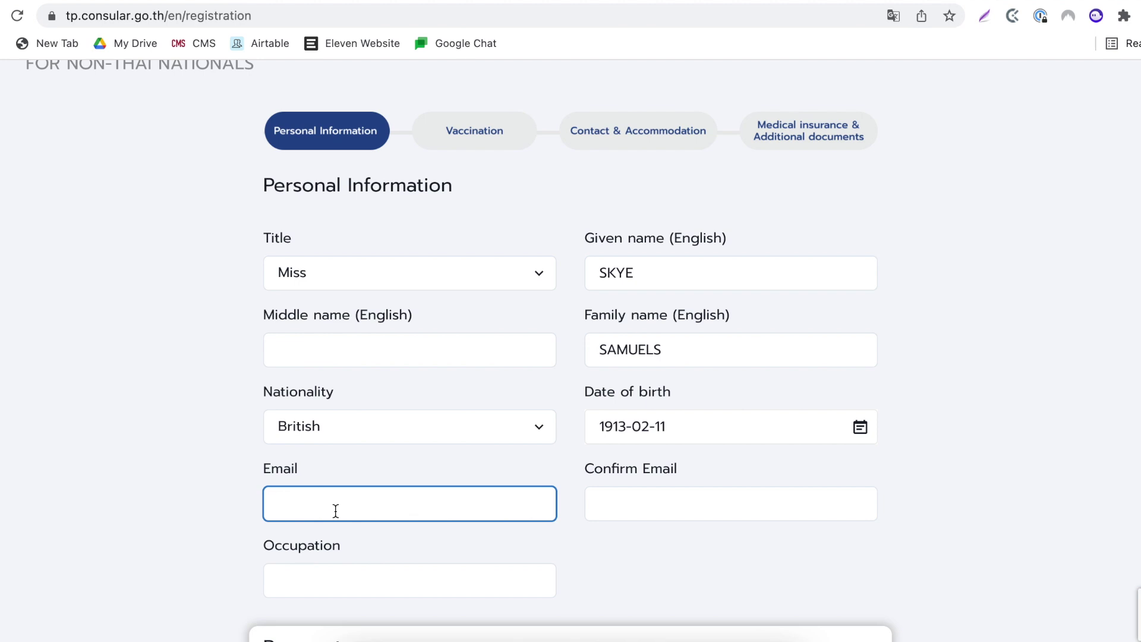
key(Tab)
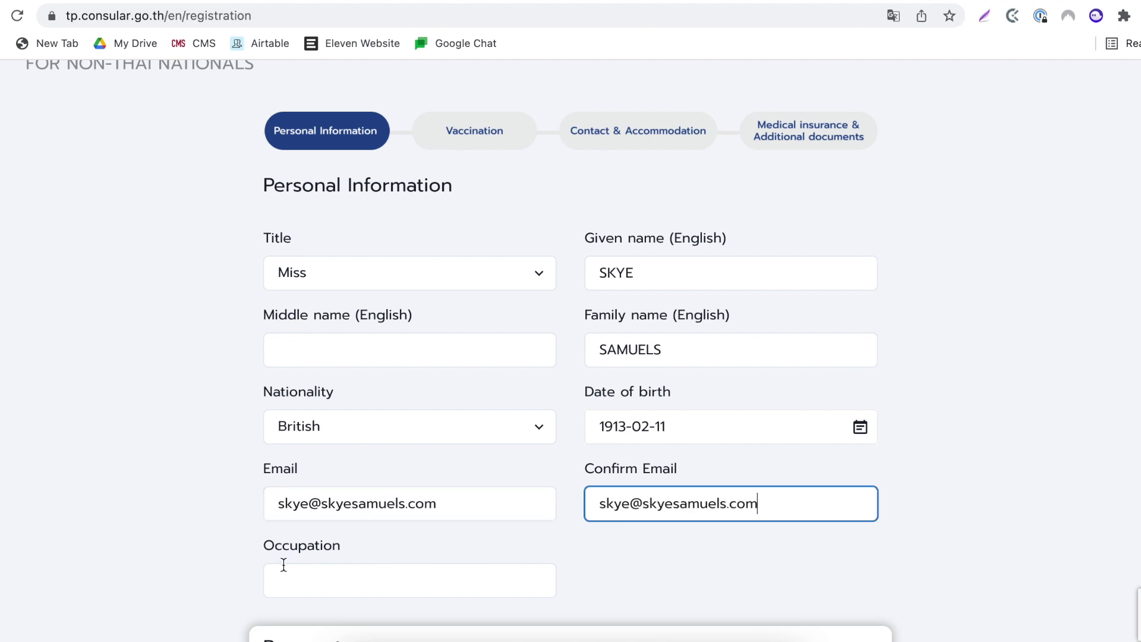
click(280, 585)
text(Police Officer)
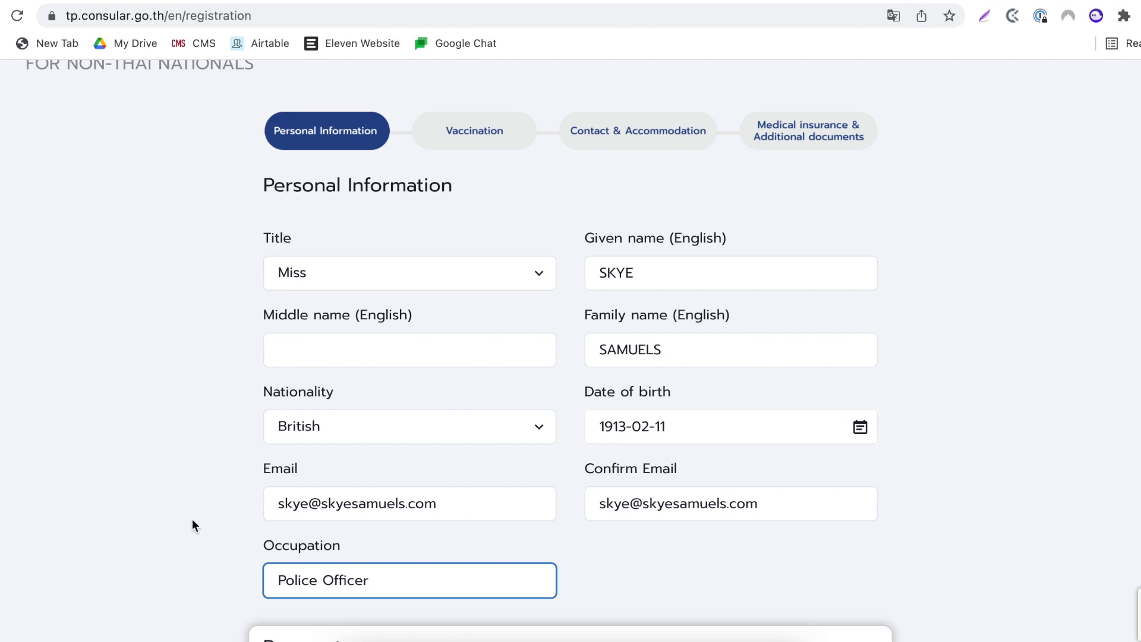
click(191, 525)
- Record an Ordinary Passport with its number and Passport.jpg attached, then go to Vaccination
scroll(193, 524, down, 9)
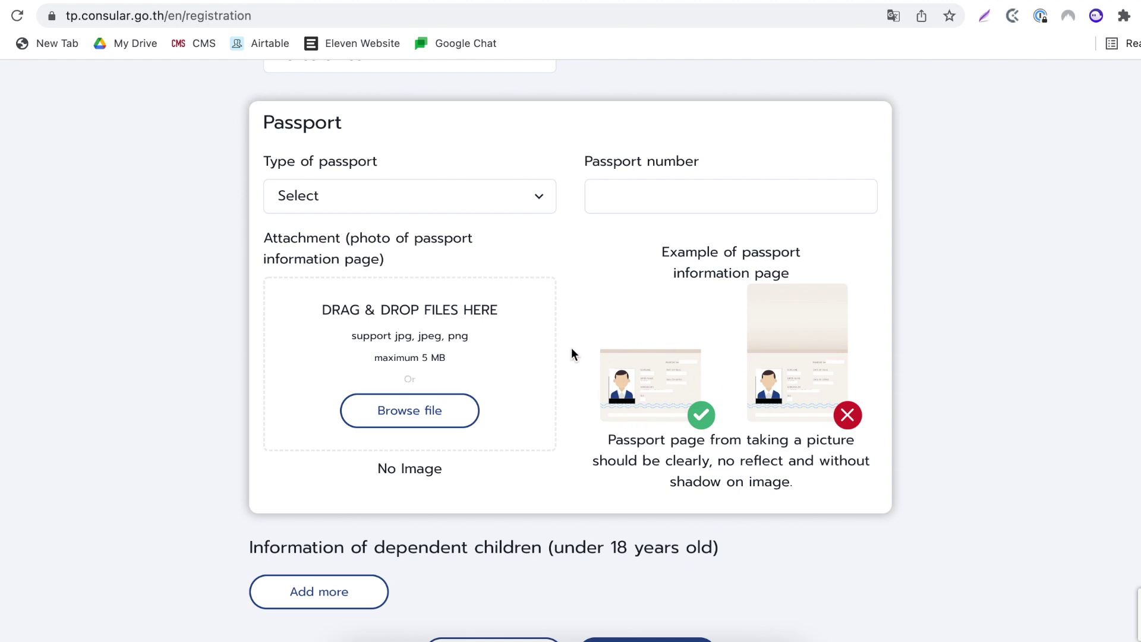
click(413, 202)
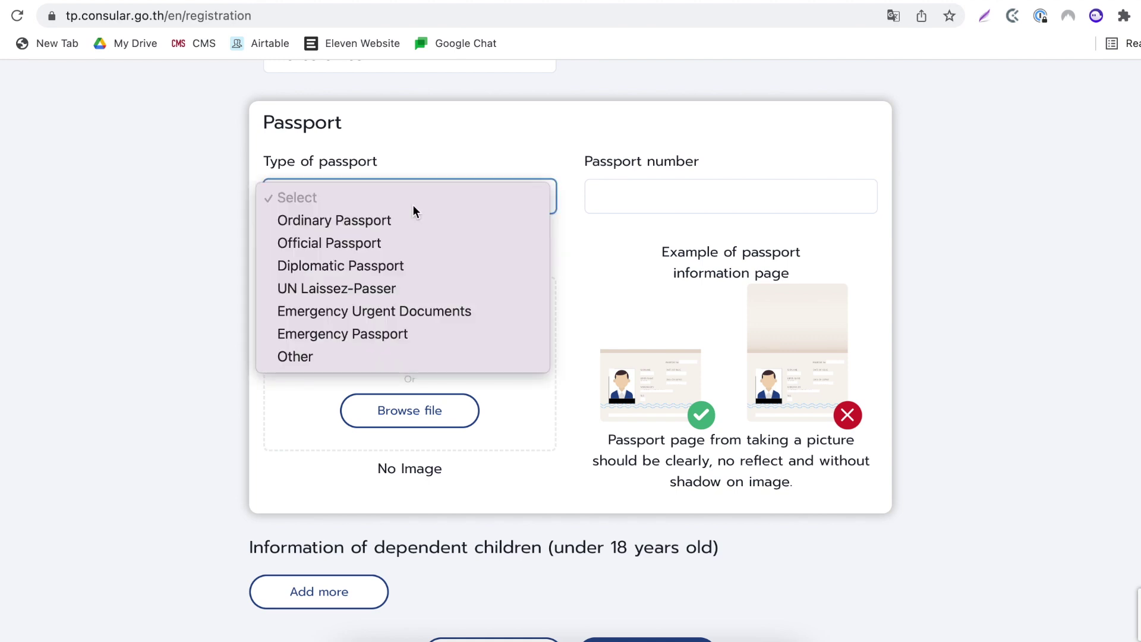
click(387, 230)
click(702, 193)
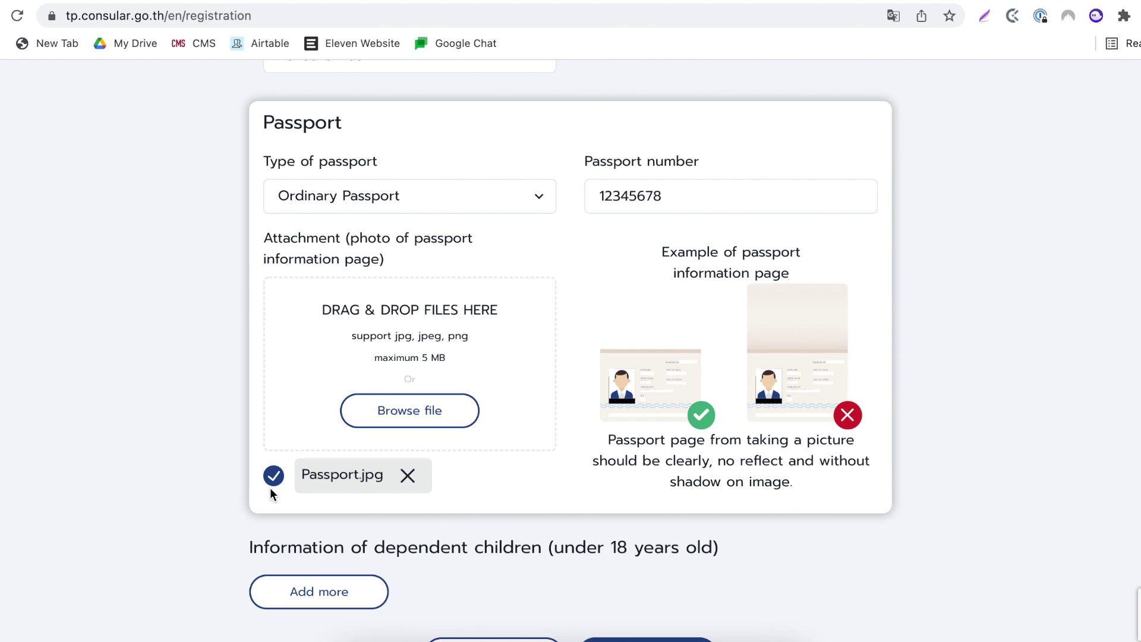
scroll(270, 493, down, 2)
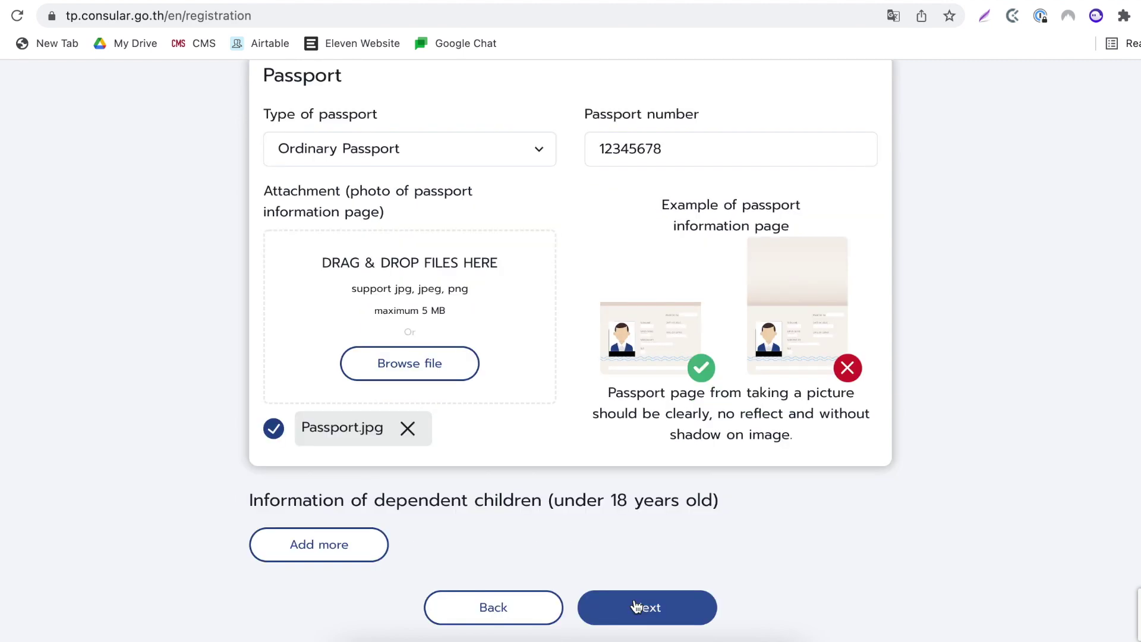
click(636, 607)
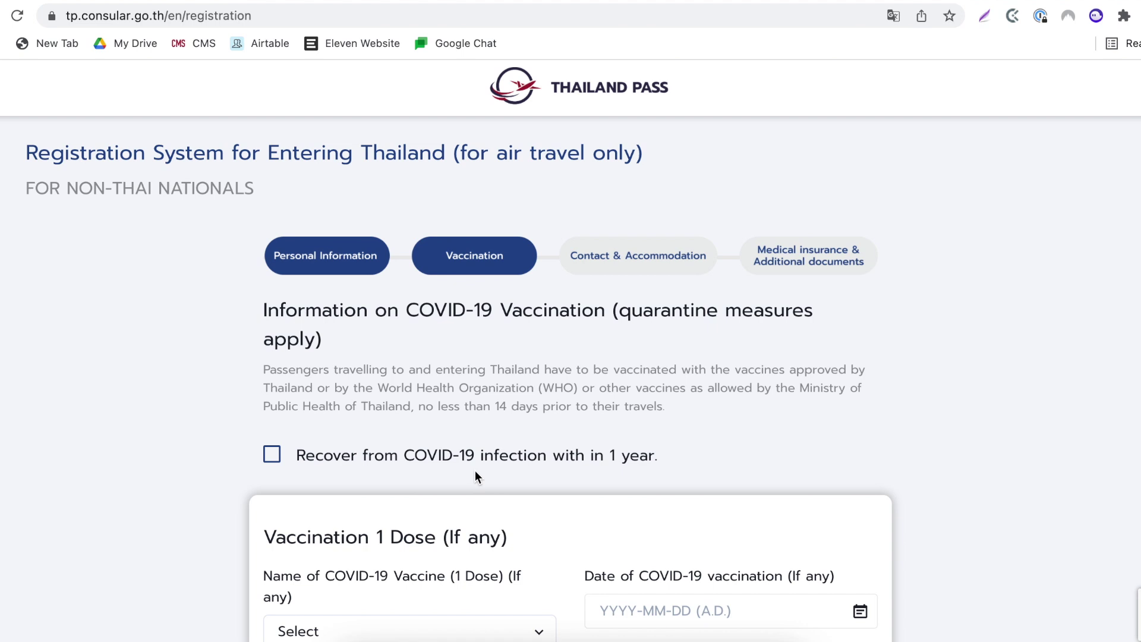
- Move past the Vaccination step and set the accommodation province to Bangkok
scroll(476, 472, down, 15)
scroll(475, 472, up, 1)
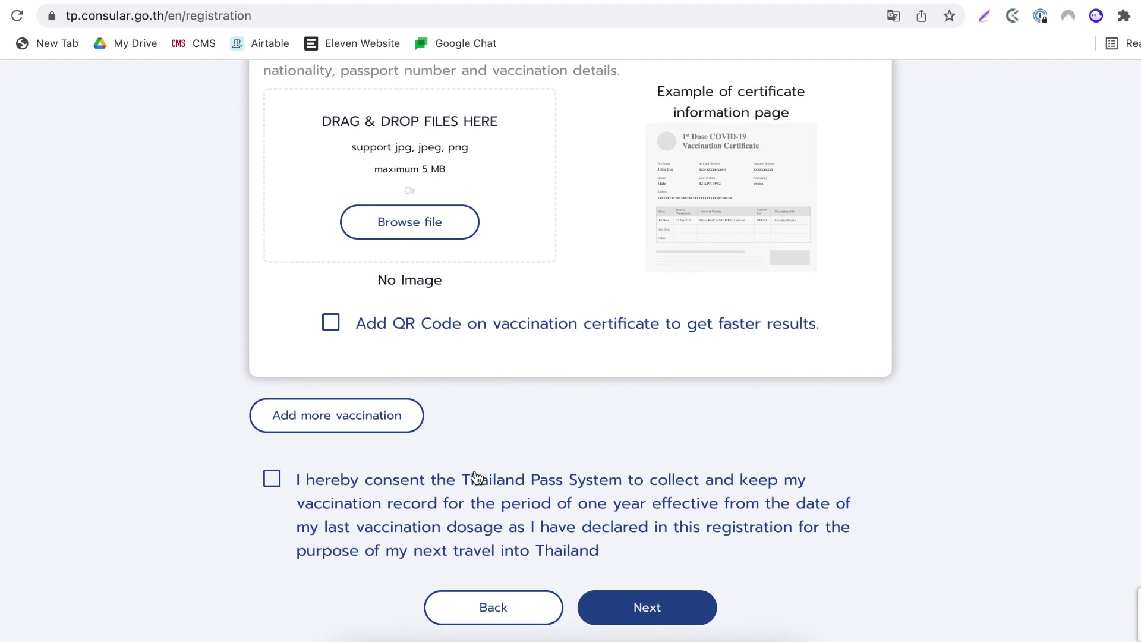
click(693, 615)
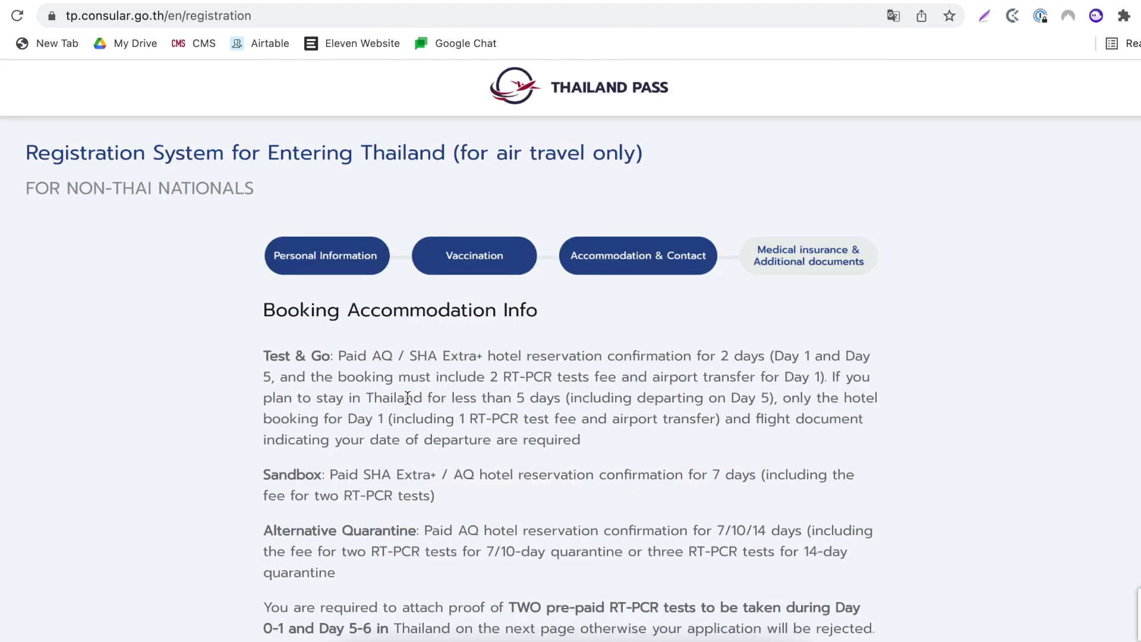
scroll(408, 397, down, 9)
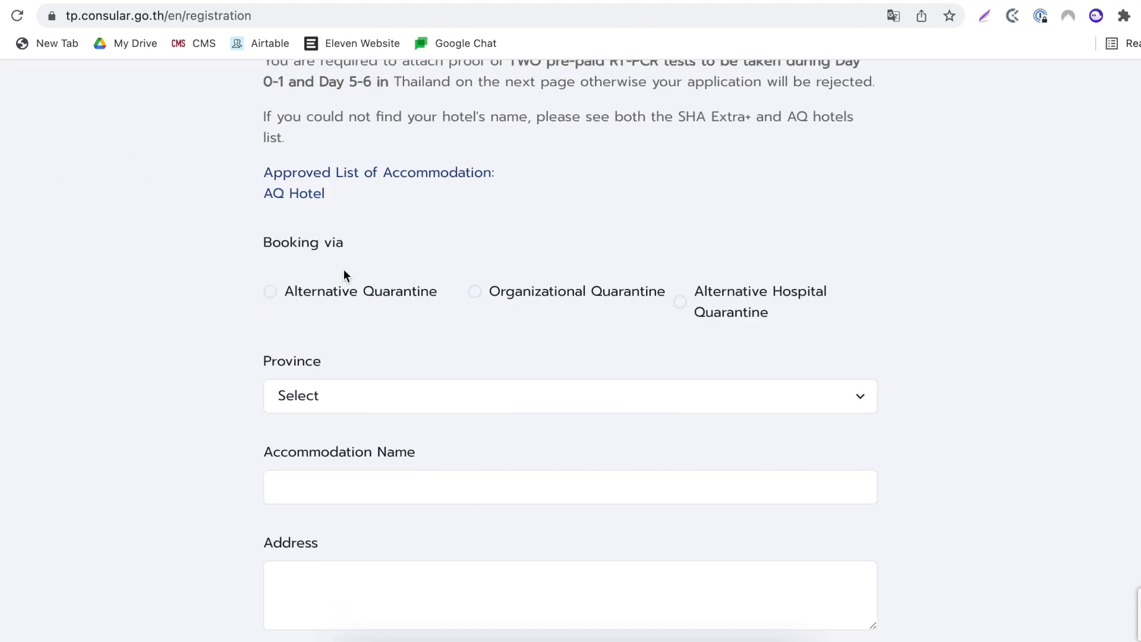
click(311, 397)
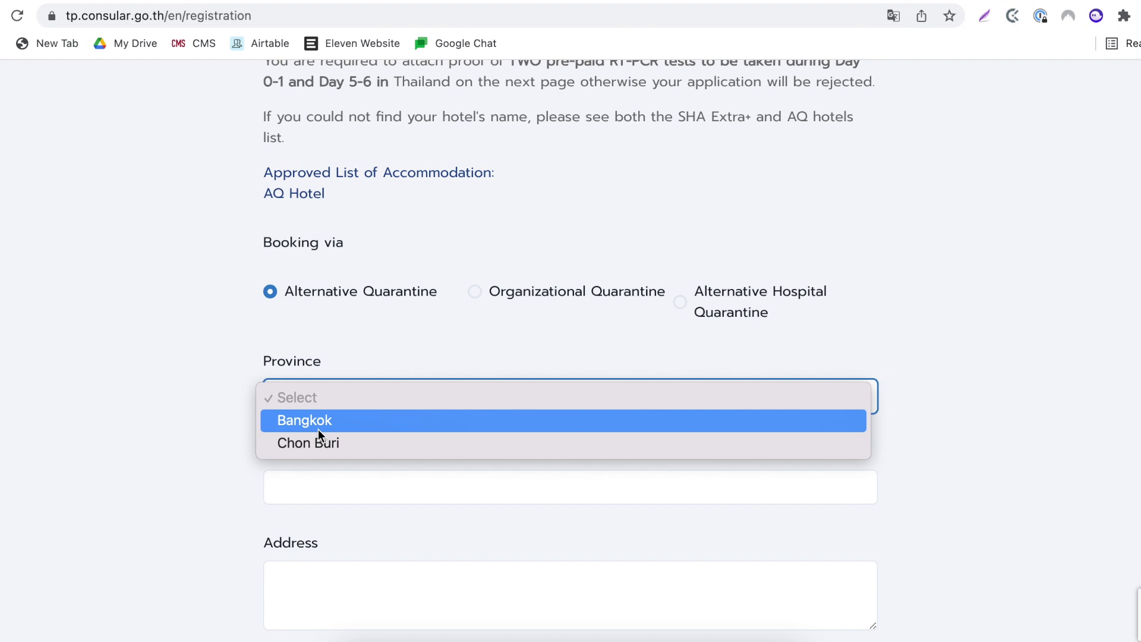
click(318, 420)
- Choose Indra Regent Hotel from the approved hotel list
scroll(319, 440, down, 1)
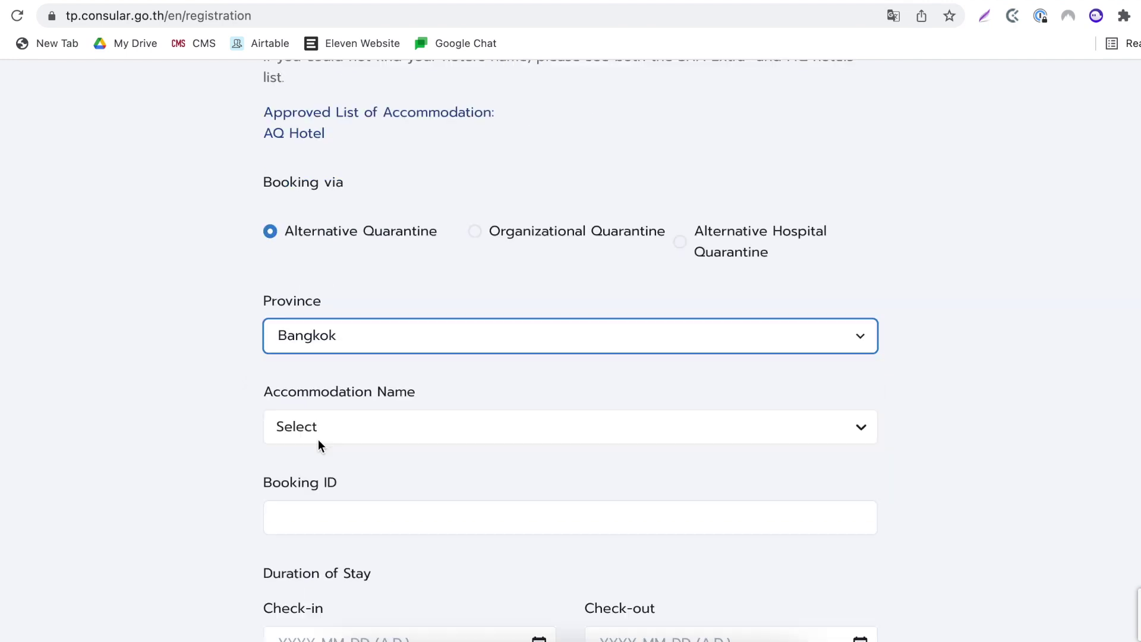
click(314, 430)
scroll(314, 430, down, 2)
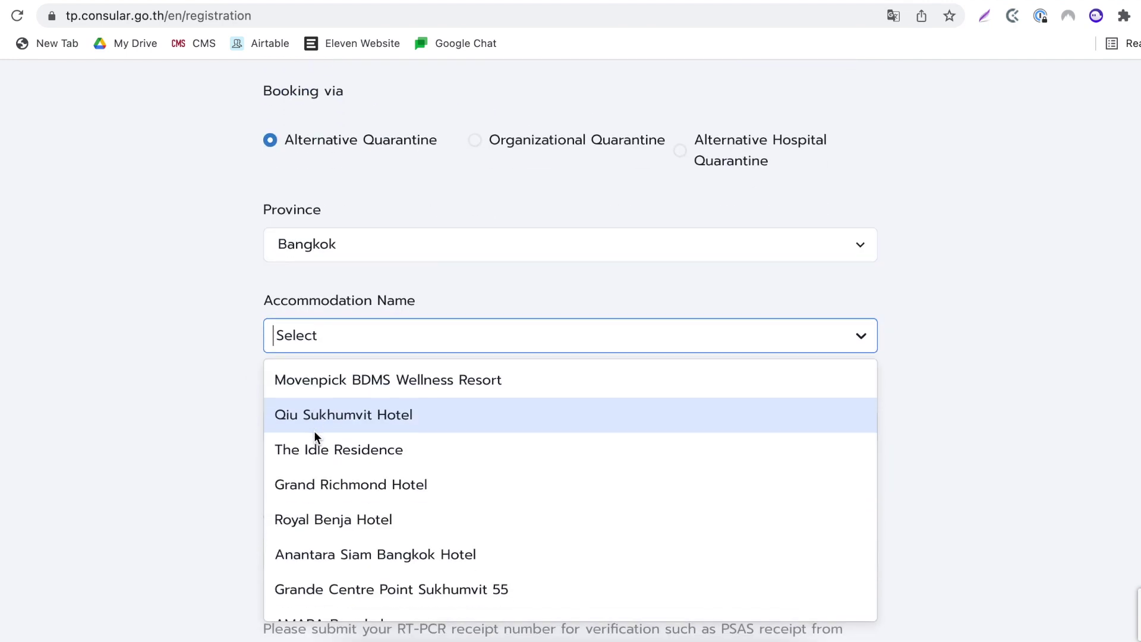
scroll(320, 459, down, 10)
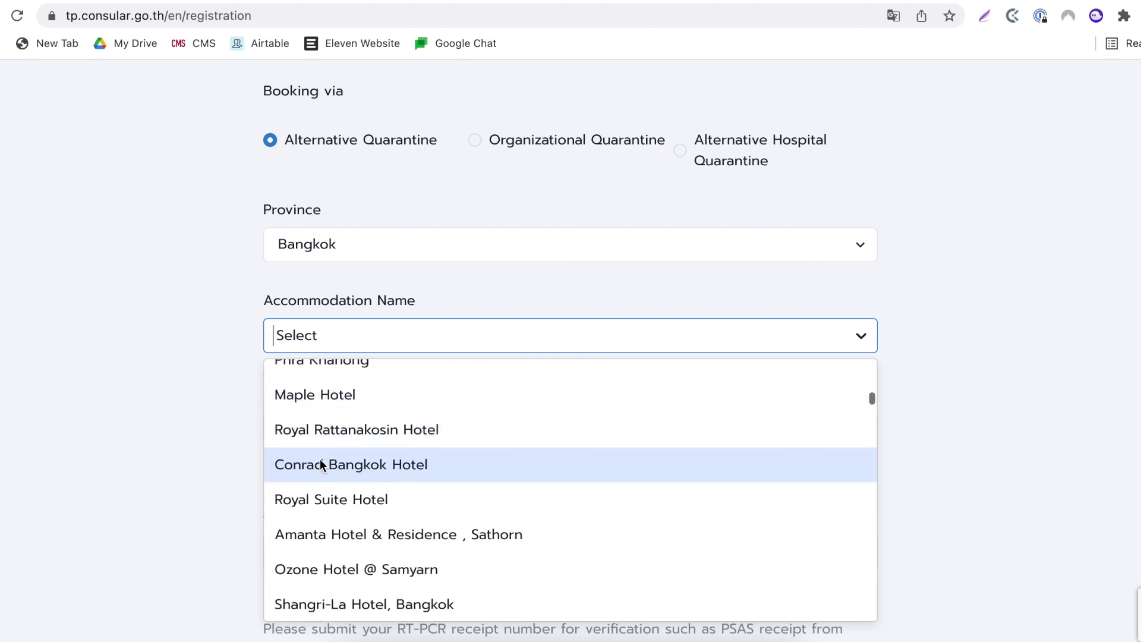
scroll(320, 459, down, 10)
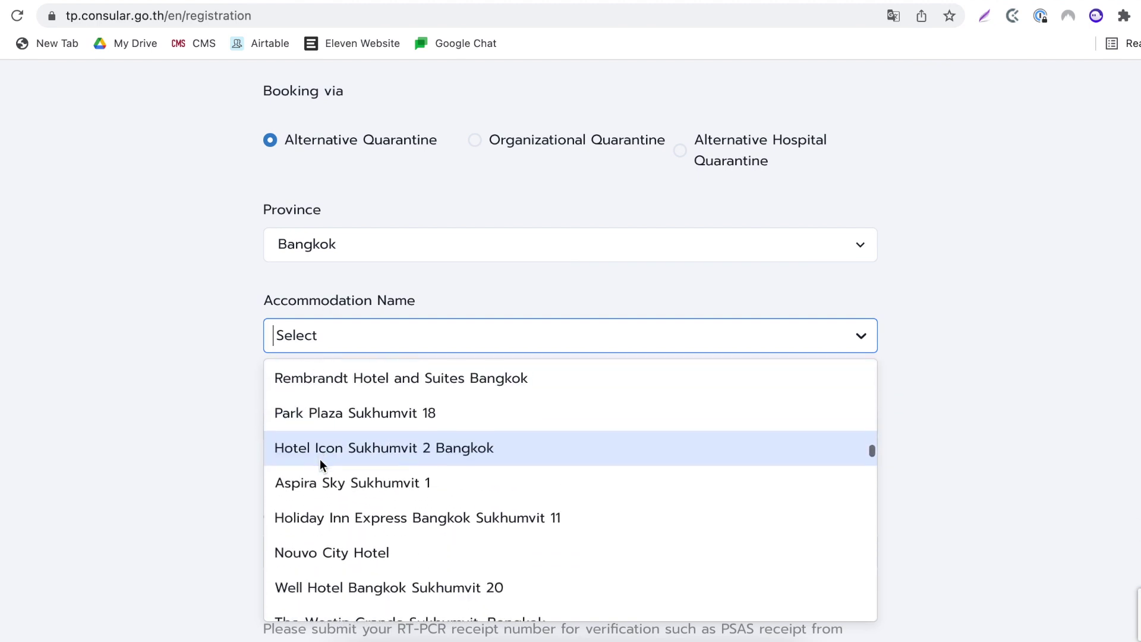
scroll(304, 526, down, 5)
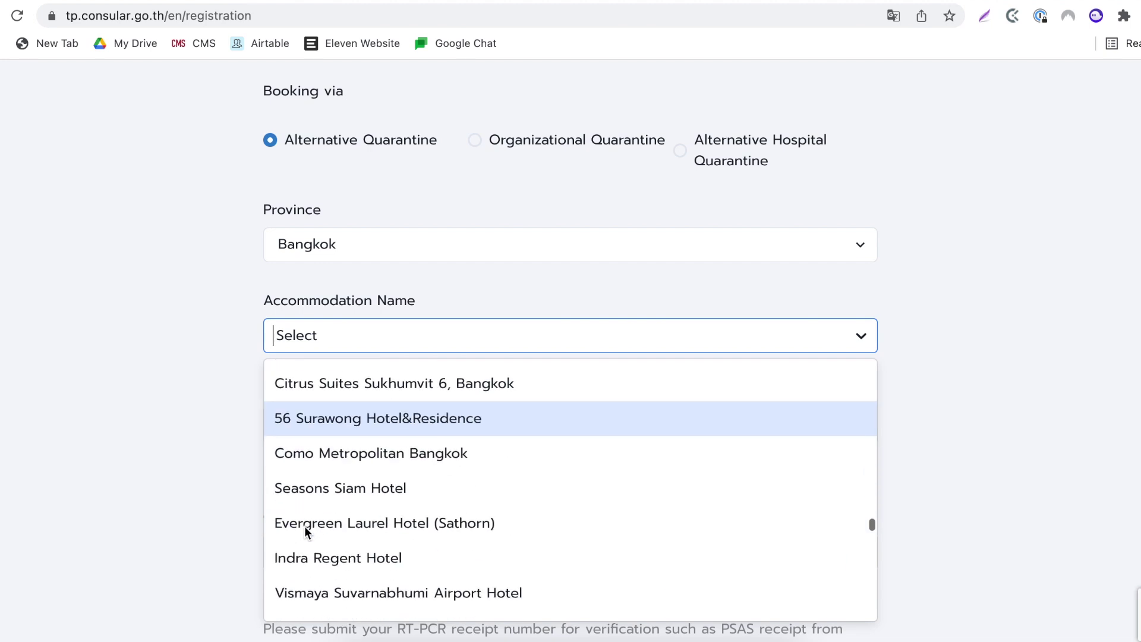
click(338, 452)
- Enter the booking ID, stay dates 2022-03-01 to 2022-03-11, and attach Hotel Confirmation Letter.jpg
click(320, 431)
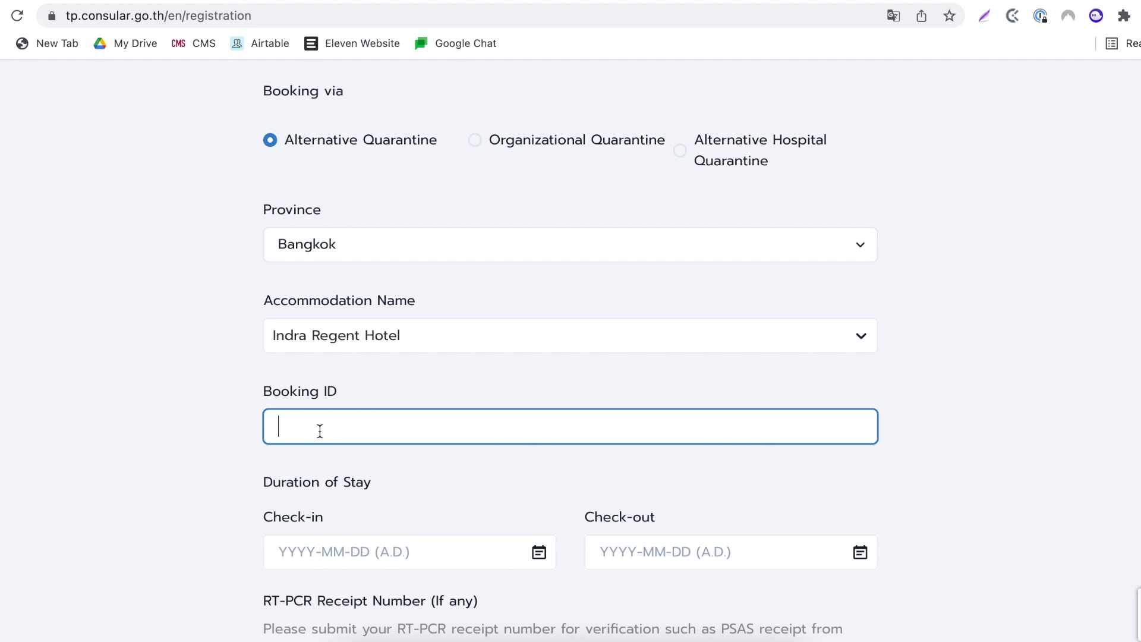
text(1234567890)
scroll(294, 500, down, 3)
click(320, 444)
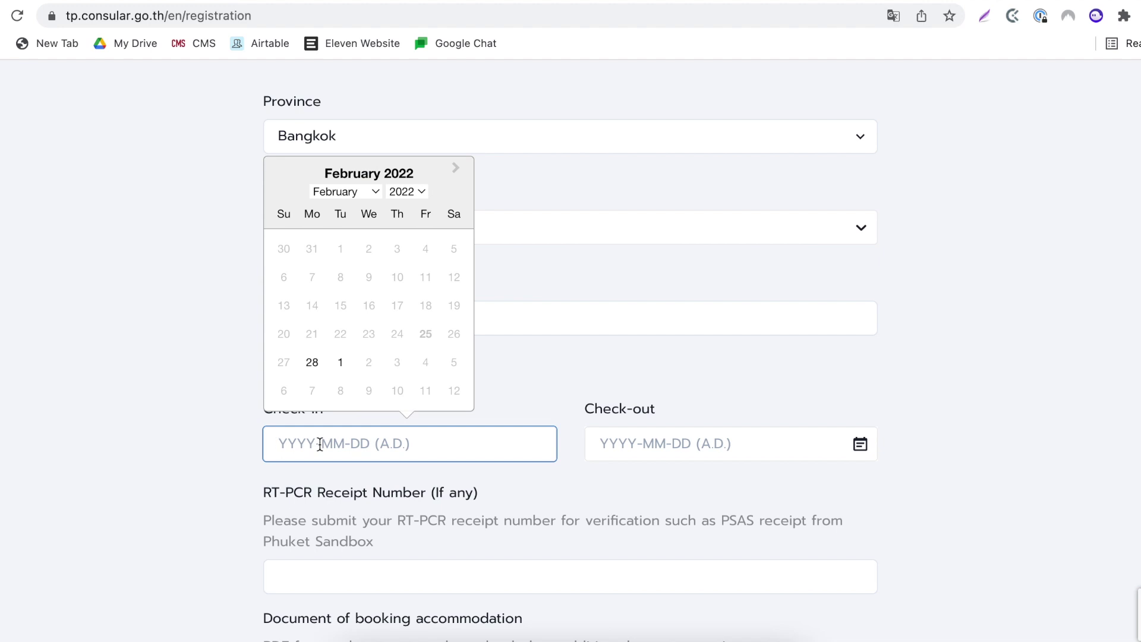
click(340, 361)
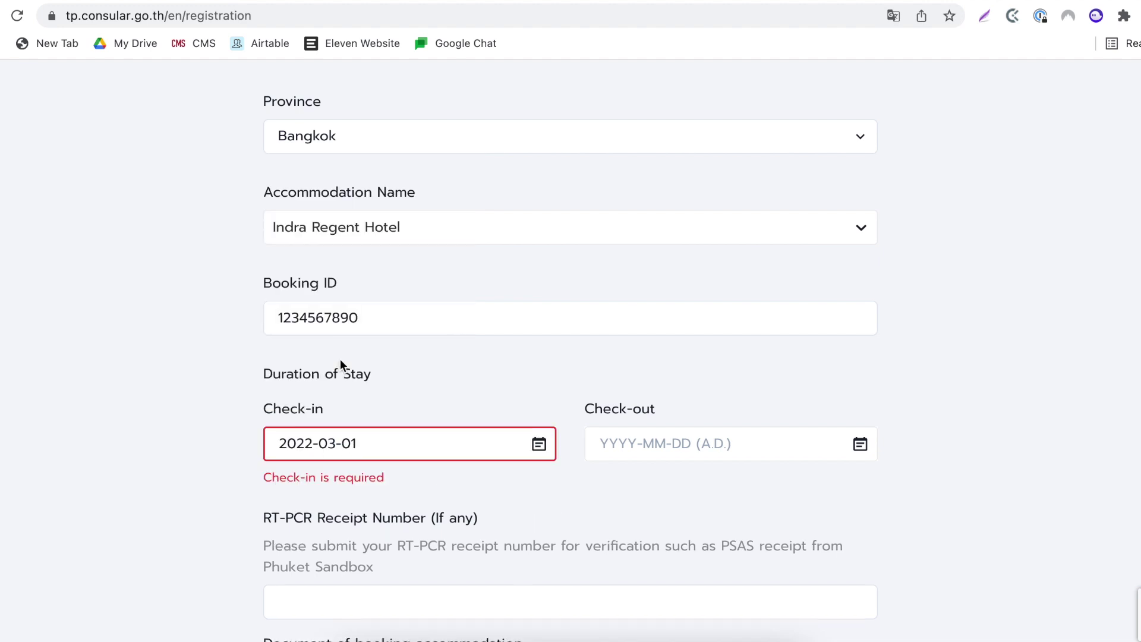
click(667, 433)
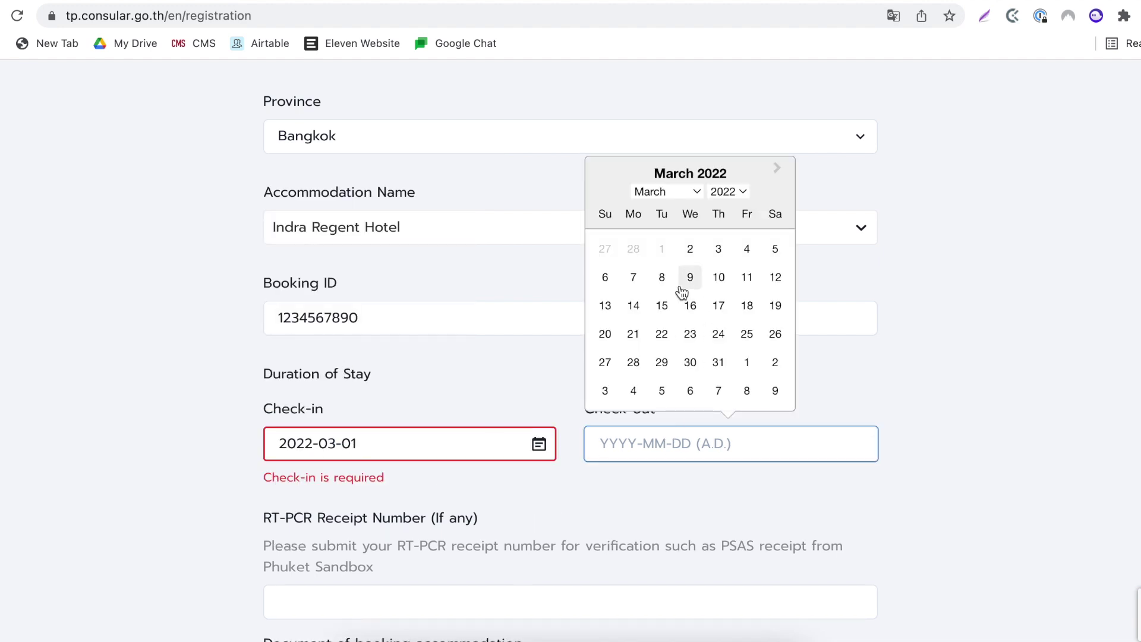
click(747, 277)
scroll(282, 440, down, 3)
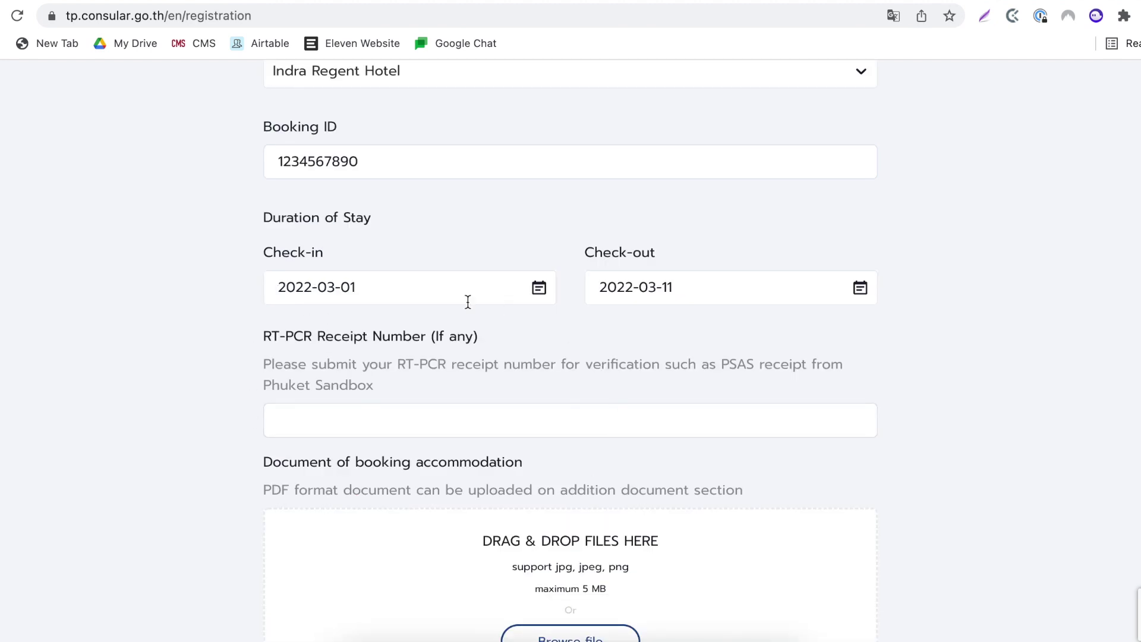
scroll(386, 410, down, 3)
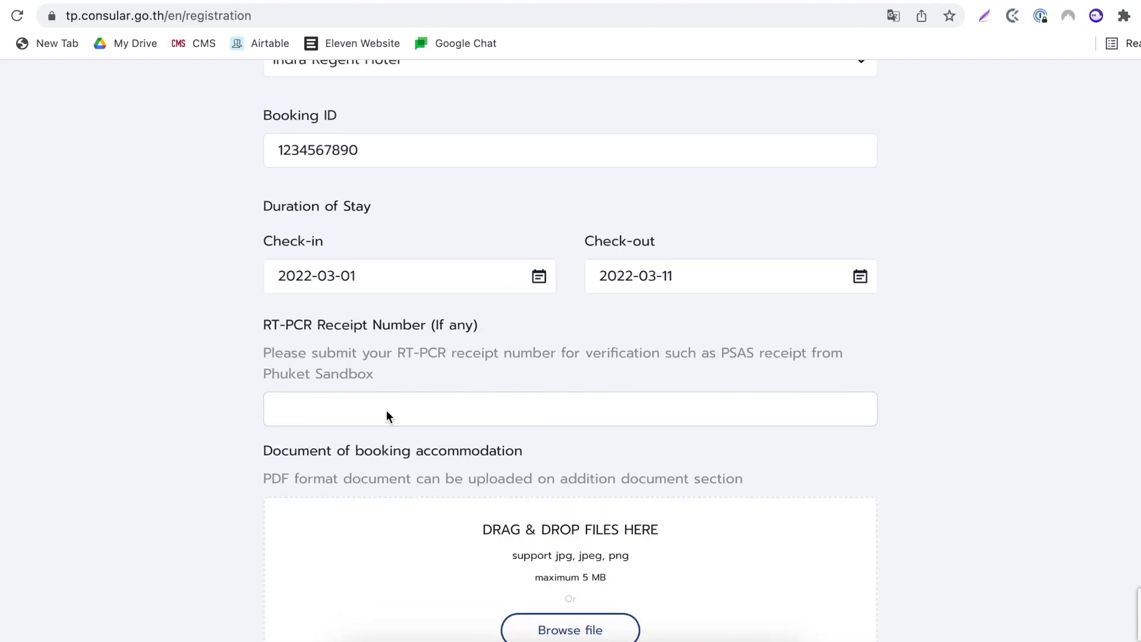
scroll(387, 416, down, 1)
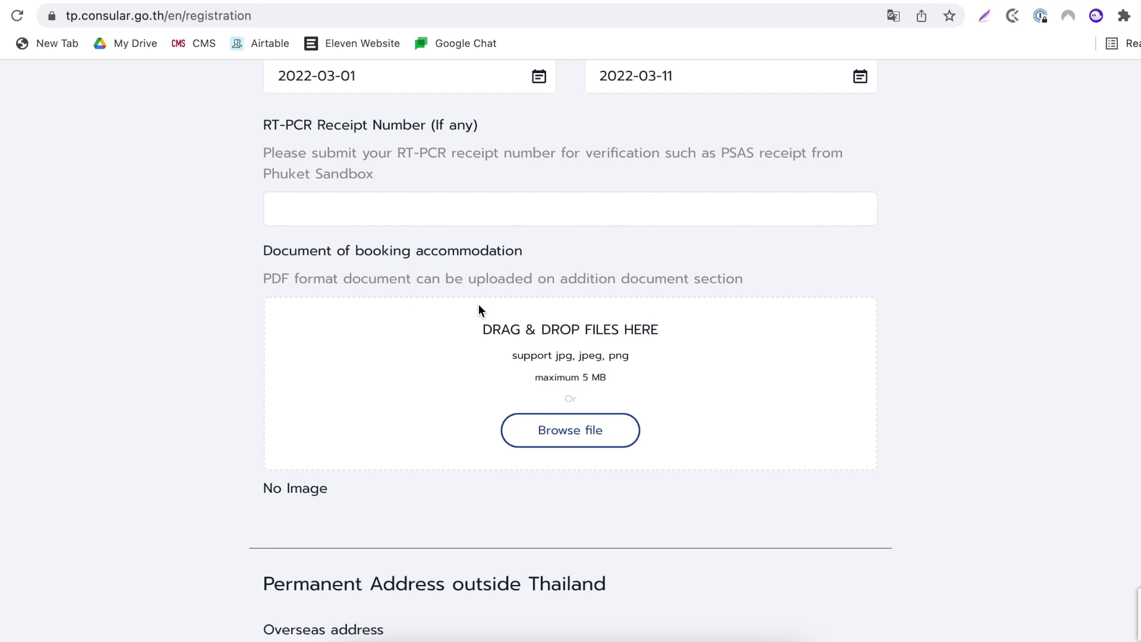
scroll(483, 305, down, 4)
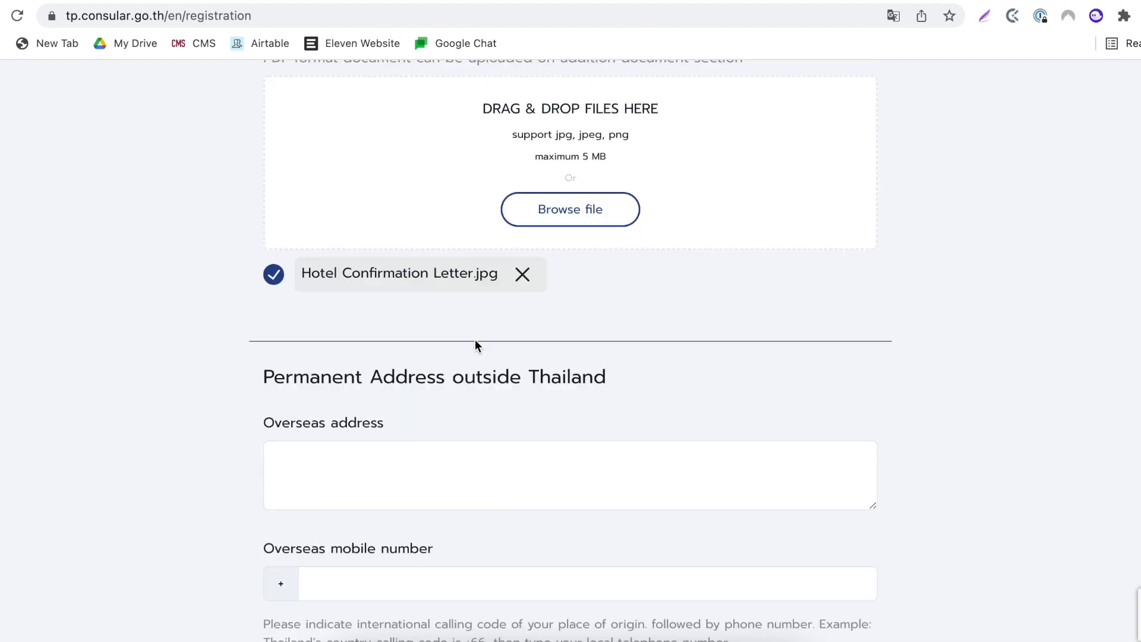
scroll(475, 341, down, 1)
scroll(476, 346, down, 1)
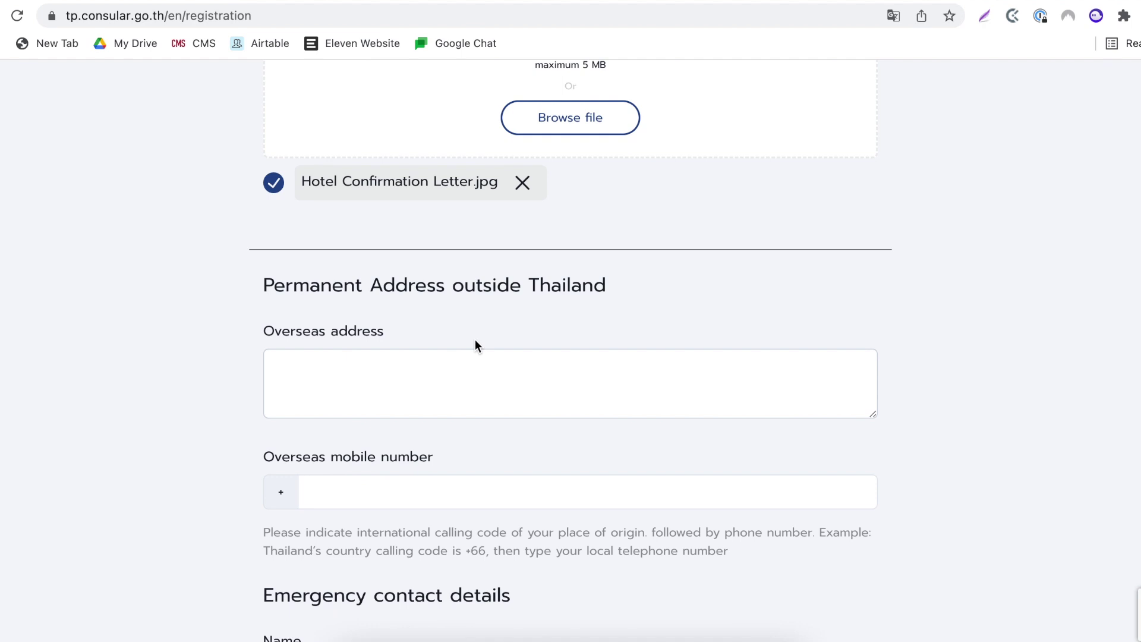
- Paste the overseas address, fill in the emergency contact's name and mobile, and continue
scroll(473, 342, down, 2)
click(443, 345)
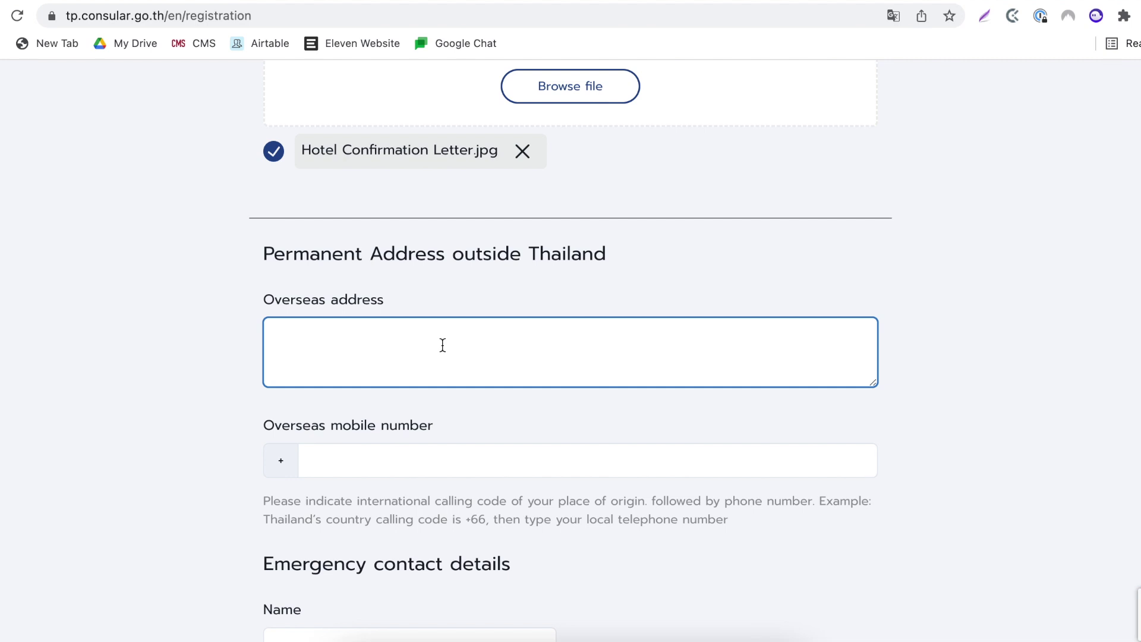
text(64 Zoo Lane Birmingham UK)
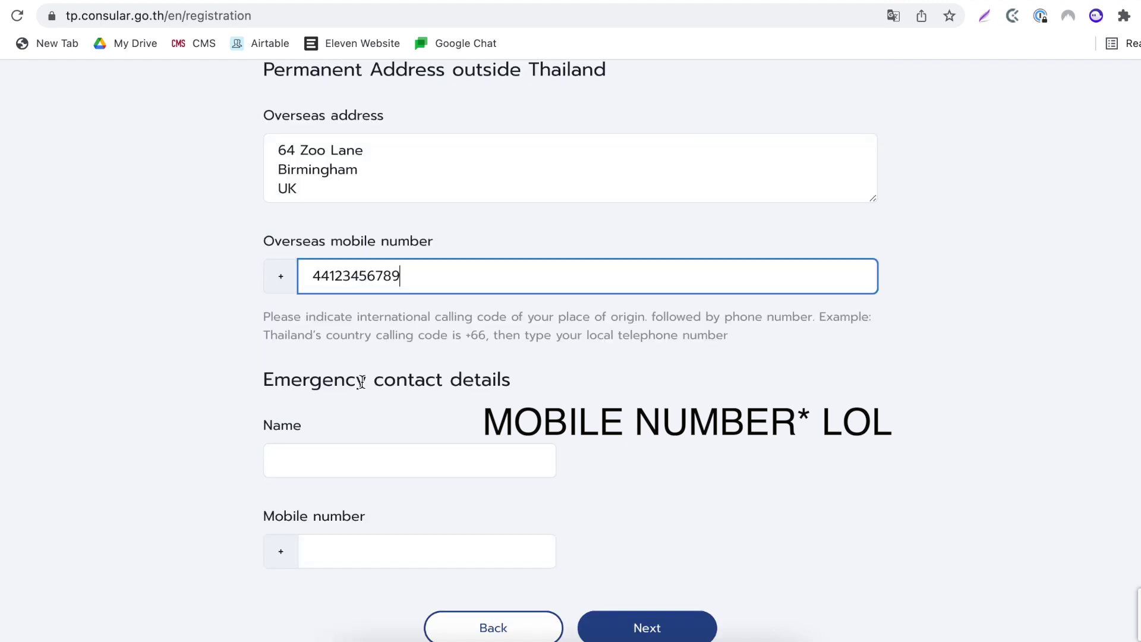
triple_click(362, 381)
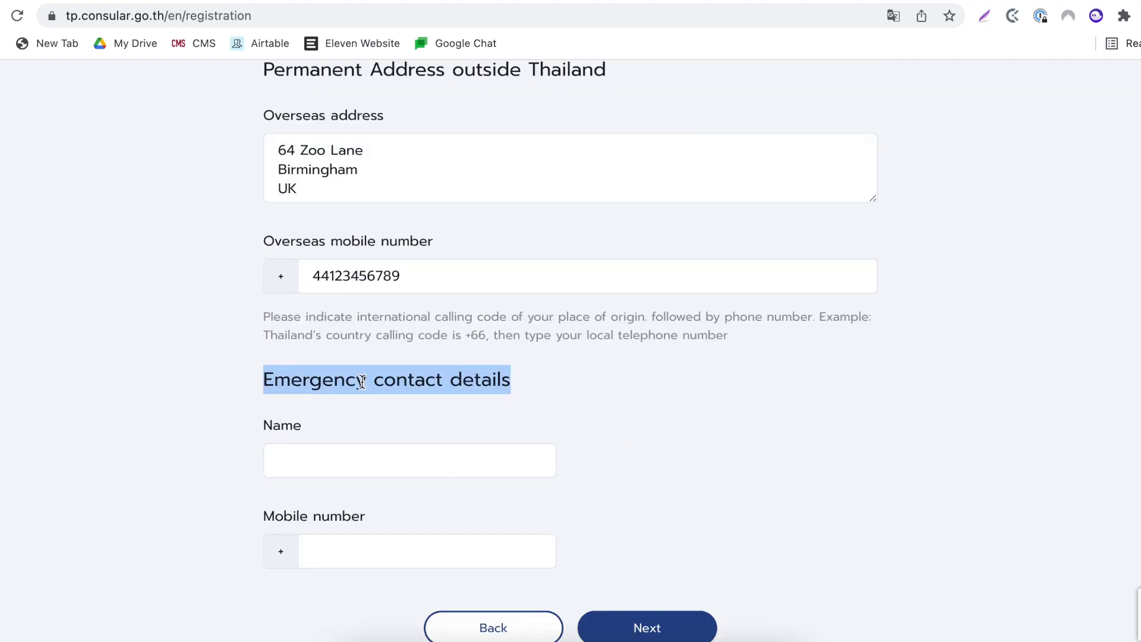
click(324, 461)
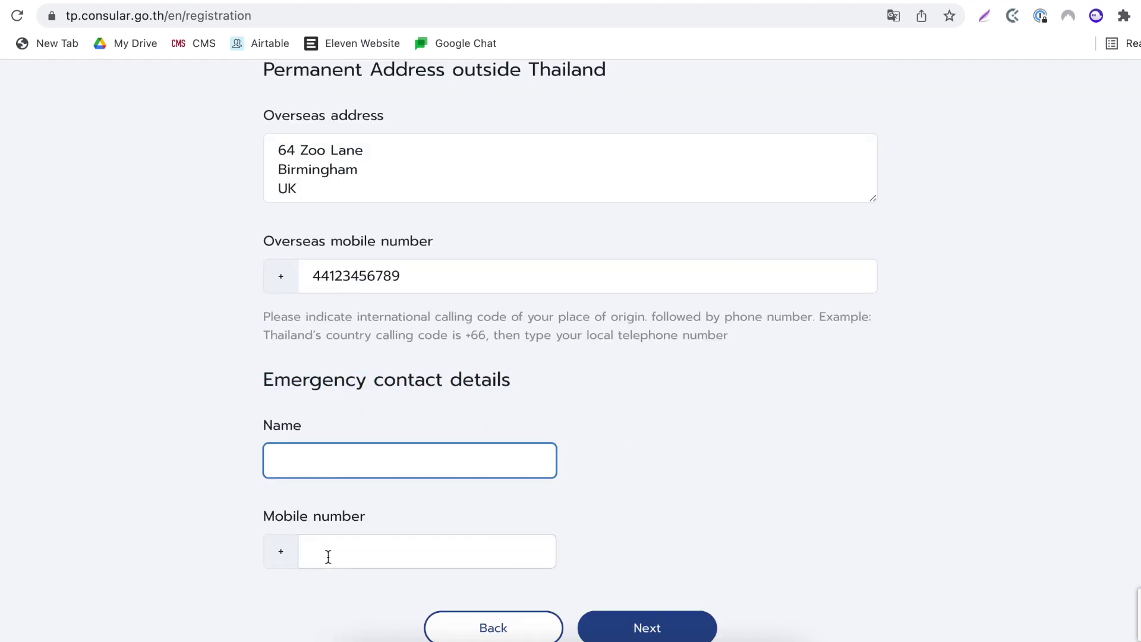
click(327, 555)
click(325, 459)
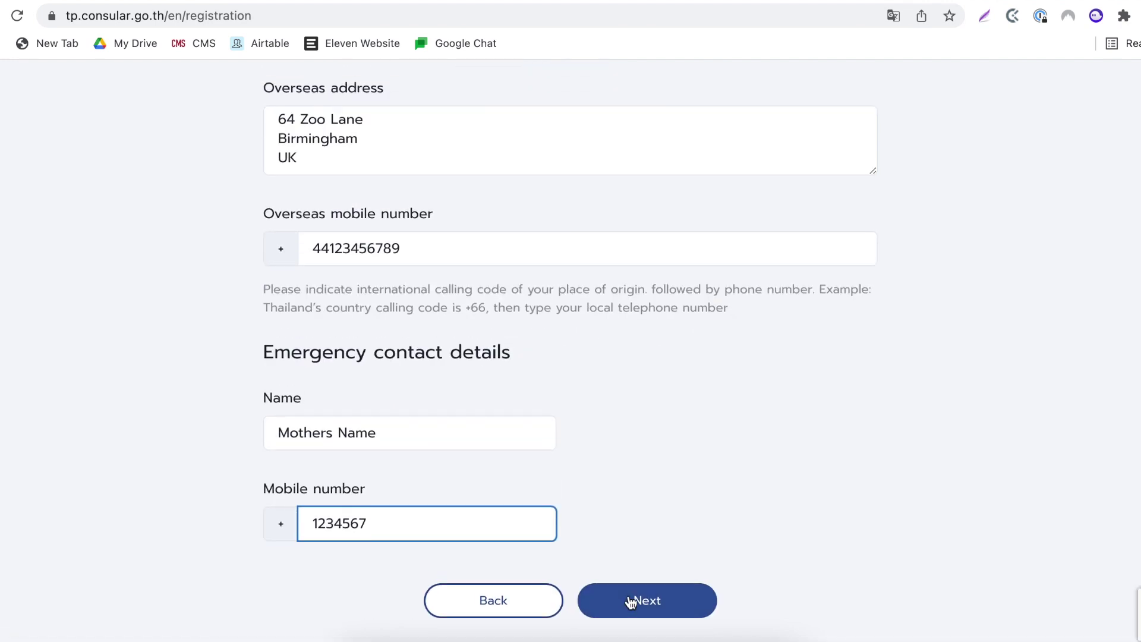
click(632, 601)
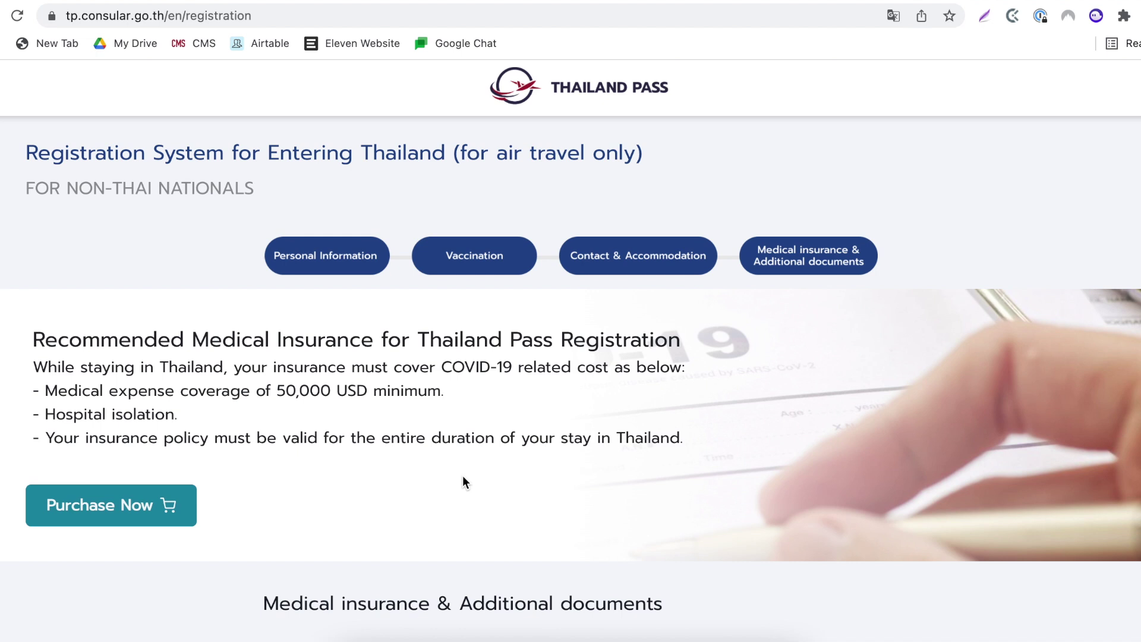
- Enter the insurance policy number, noting the 50,000 USD coverage requirement
scroll(463, 482, down, 2)
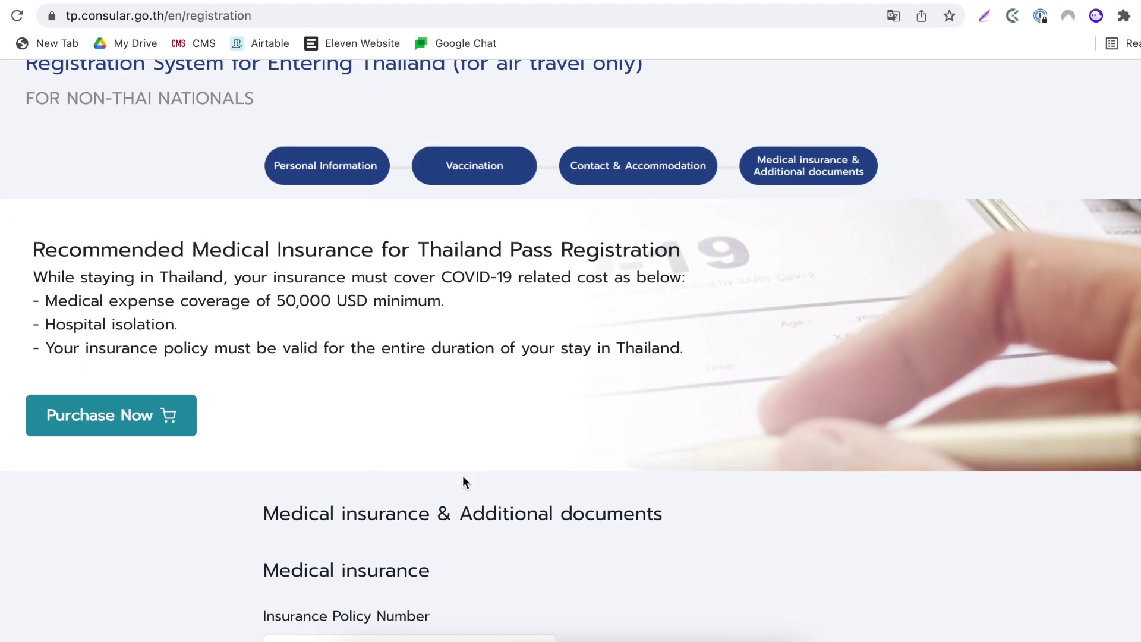
scroll(462, 476, down, 4)
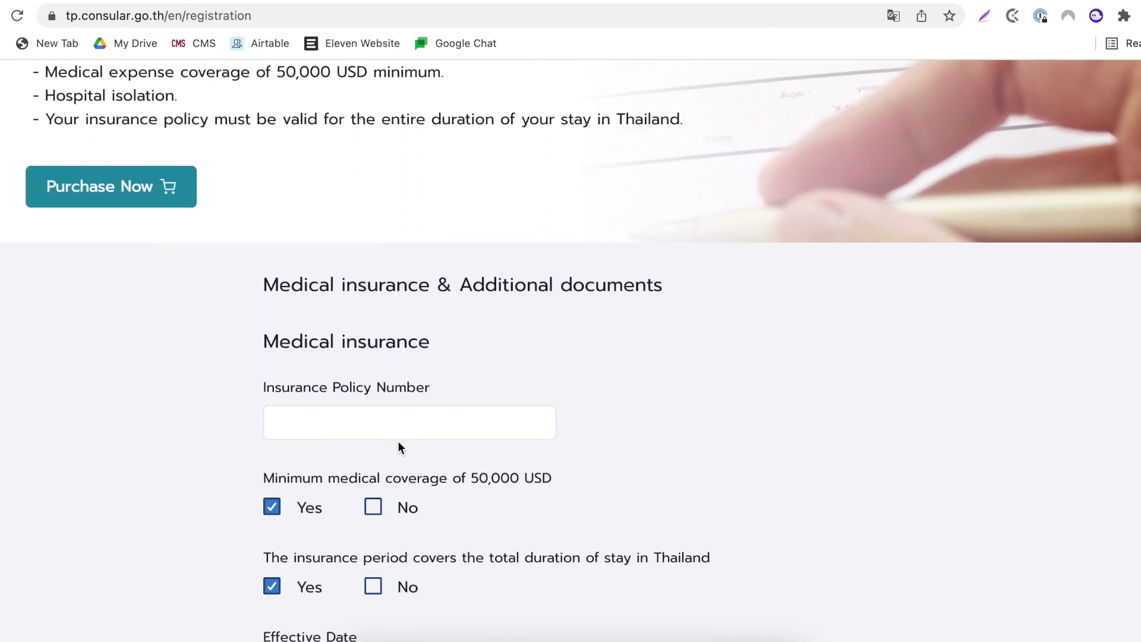
click(383, 426)
scroll(383, 427, down, 1)
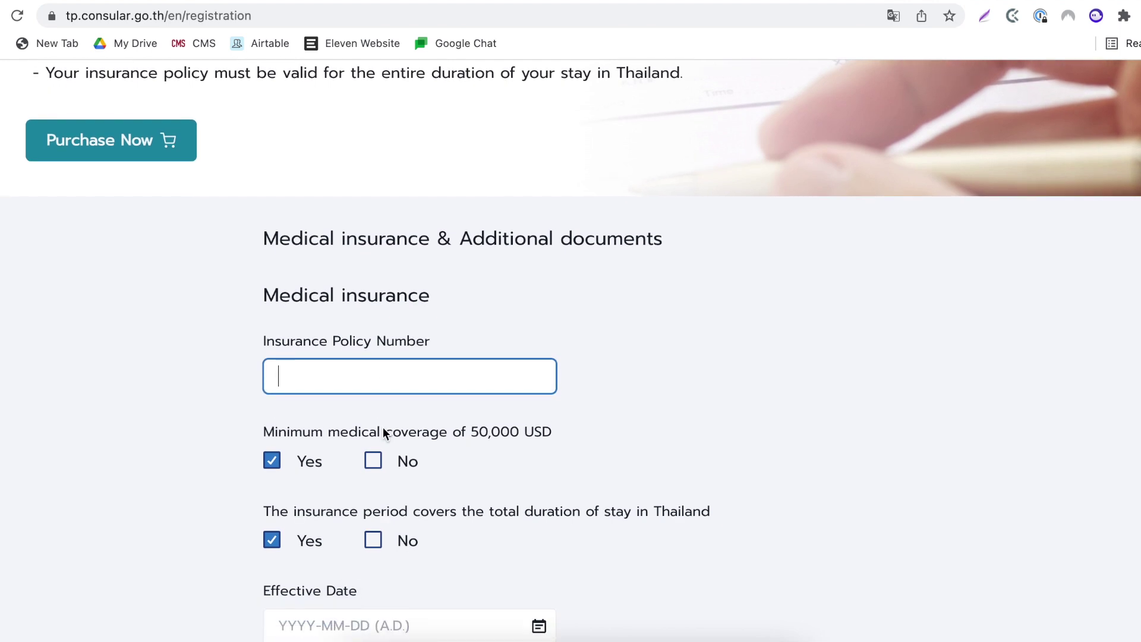
text(123456789)
scroll(383, 427, down, 1)
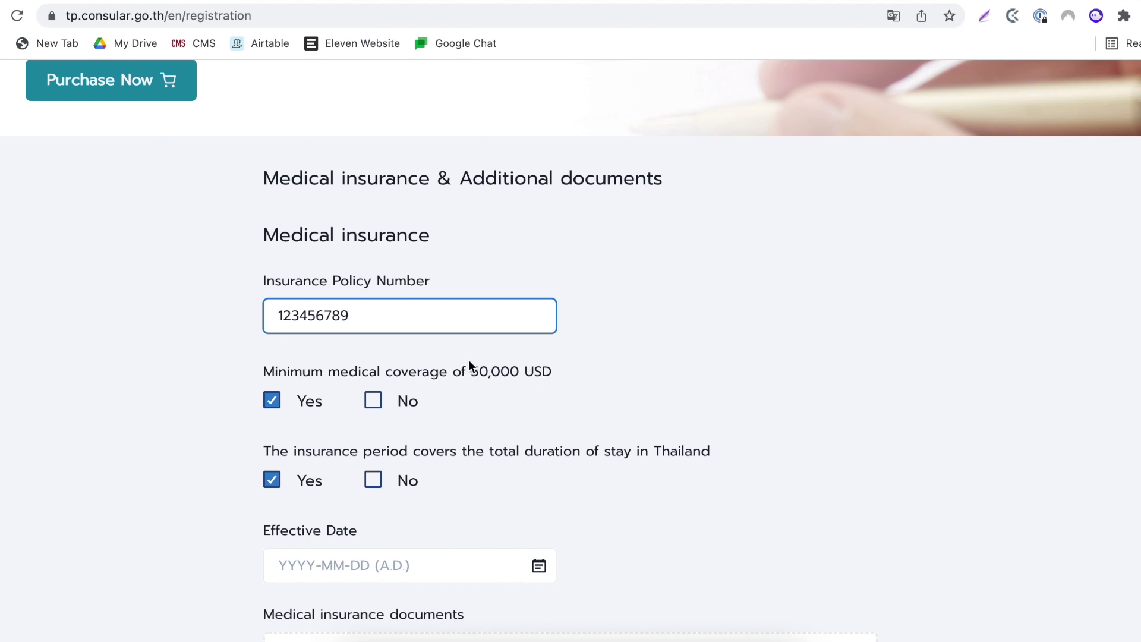
drag(472, 373, 506, 372)
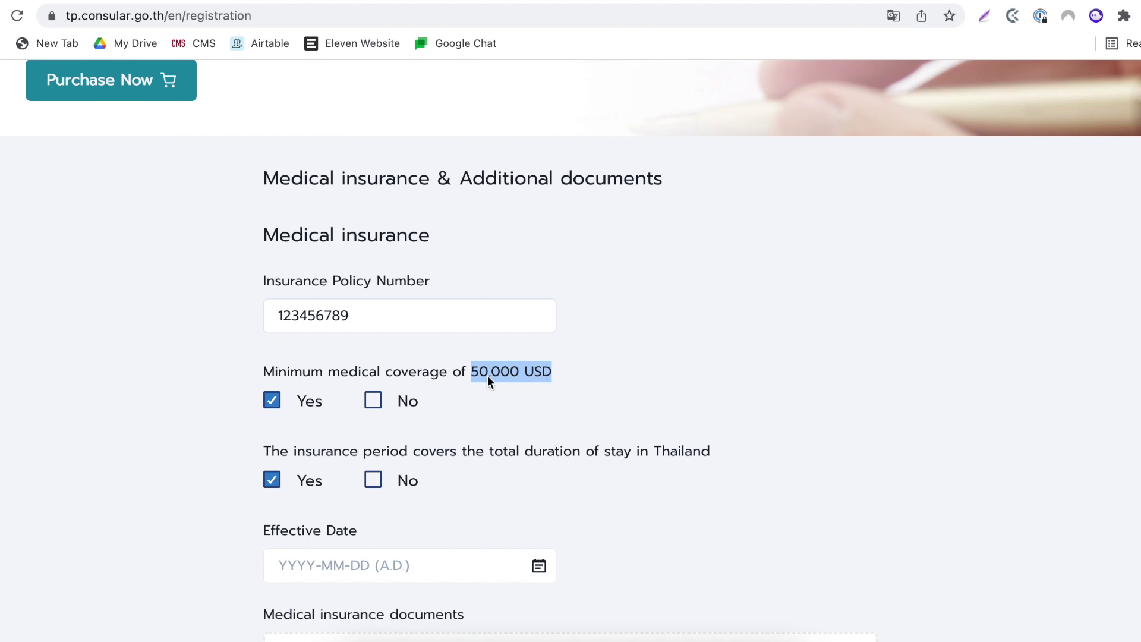
click(255, 394)
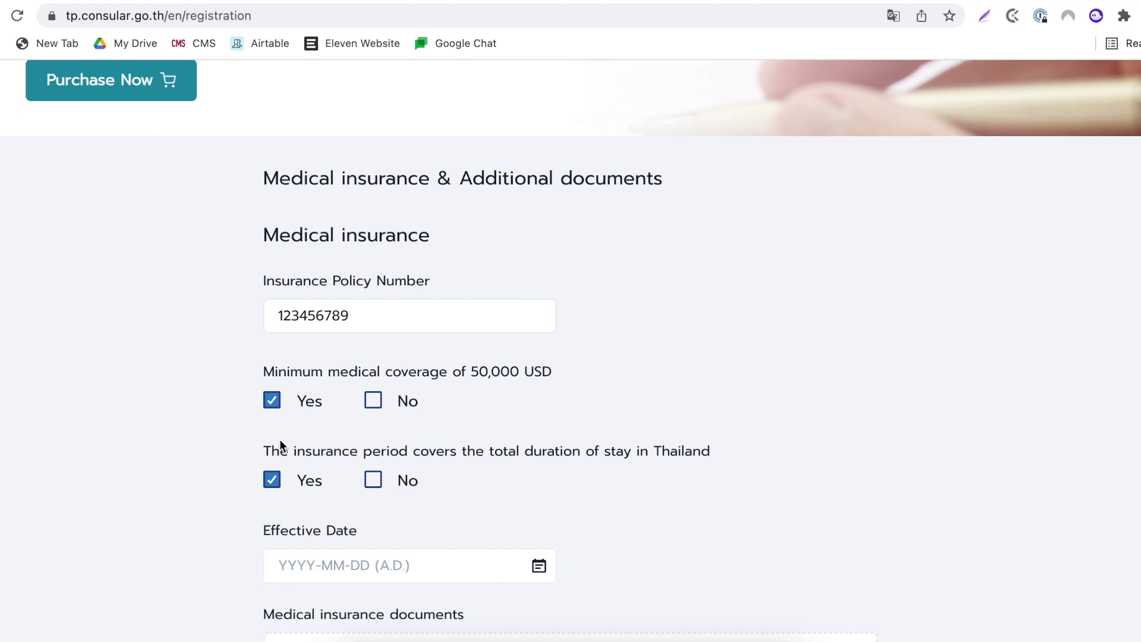
- Tick the insurance coverage certification, with effective date 2022-02-01 and Insurance Certificate.jpg attached
scroll(279, 439, down, 1)
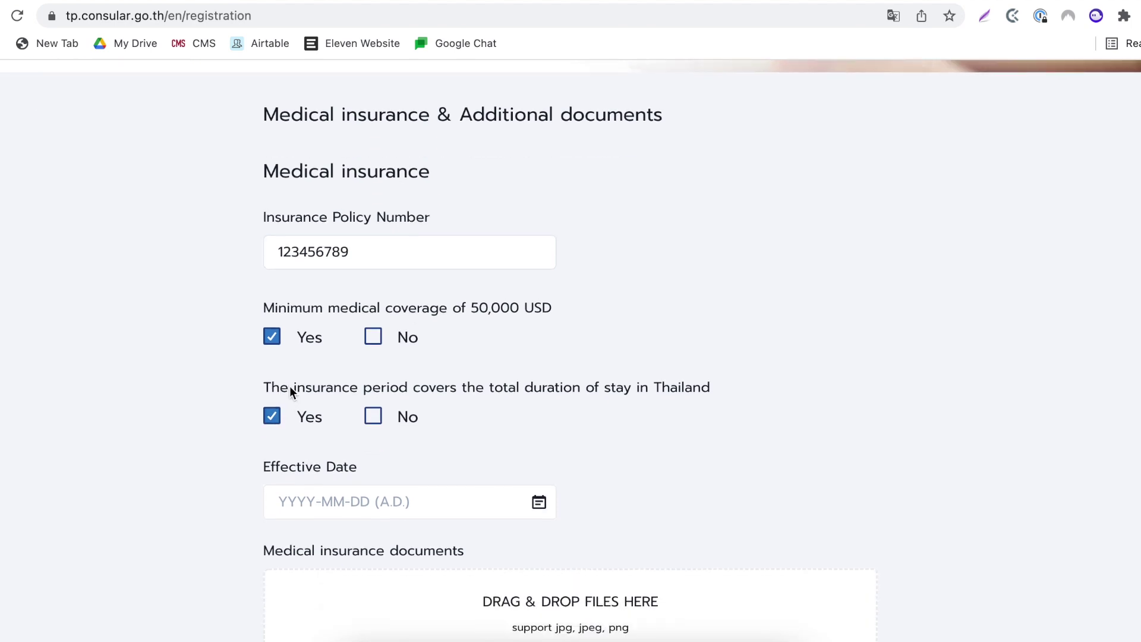
scroll(276, 429, down, 2)
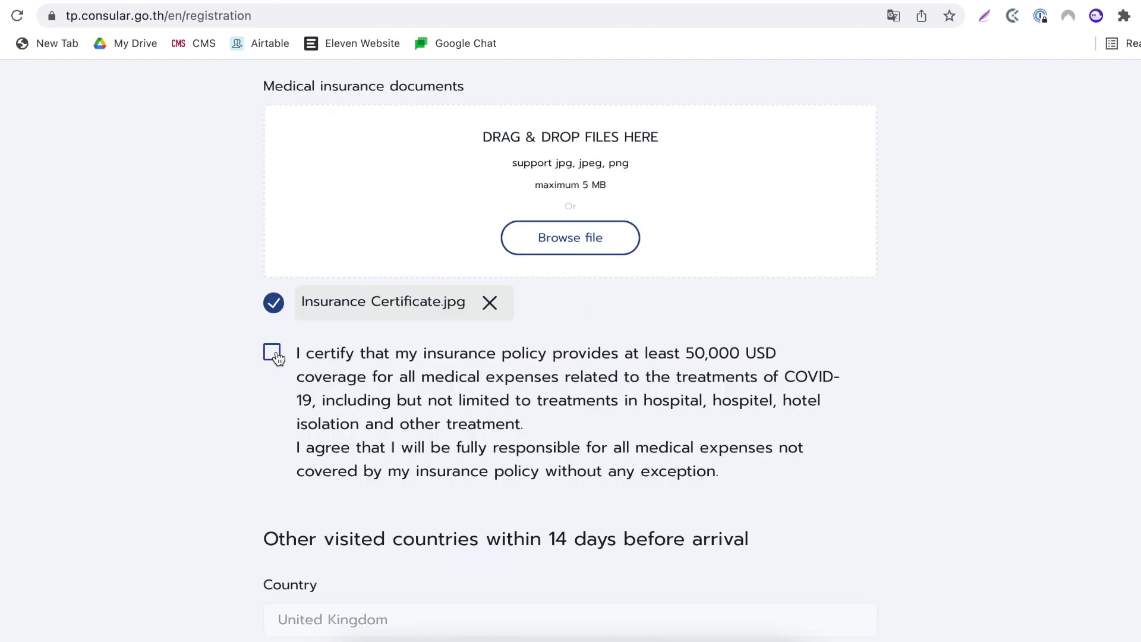
click(272, 353)
scroll(297, 431, down, 3)
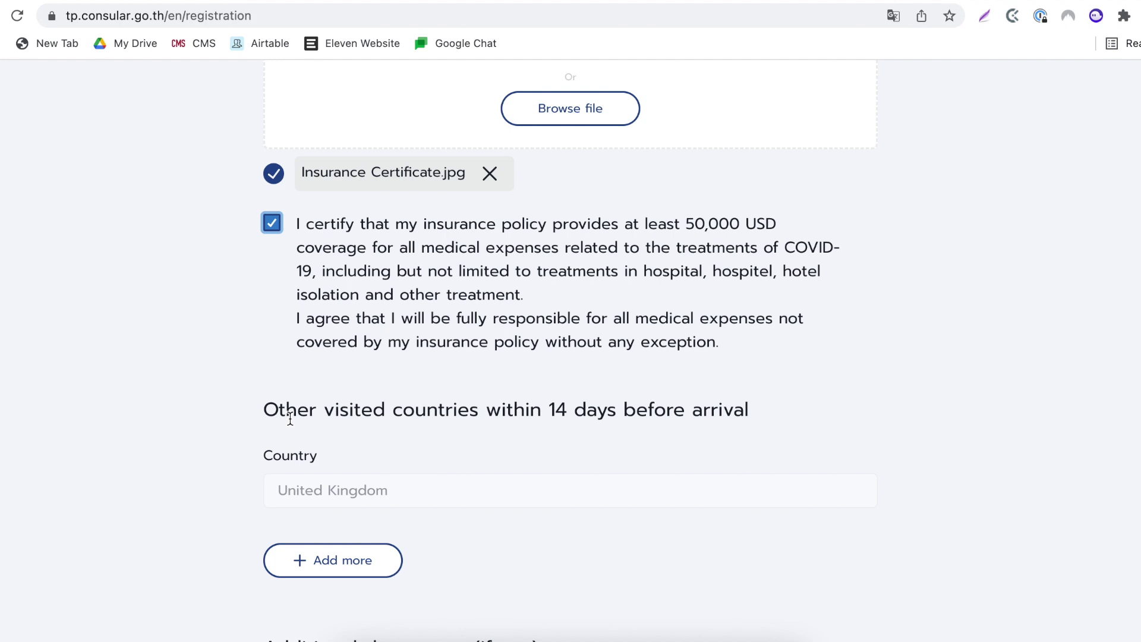
- Add a visited-country entry for Brazil, then open the summary of the Indra Regent Hotel stay
click(320, 555)
click(321, 571)
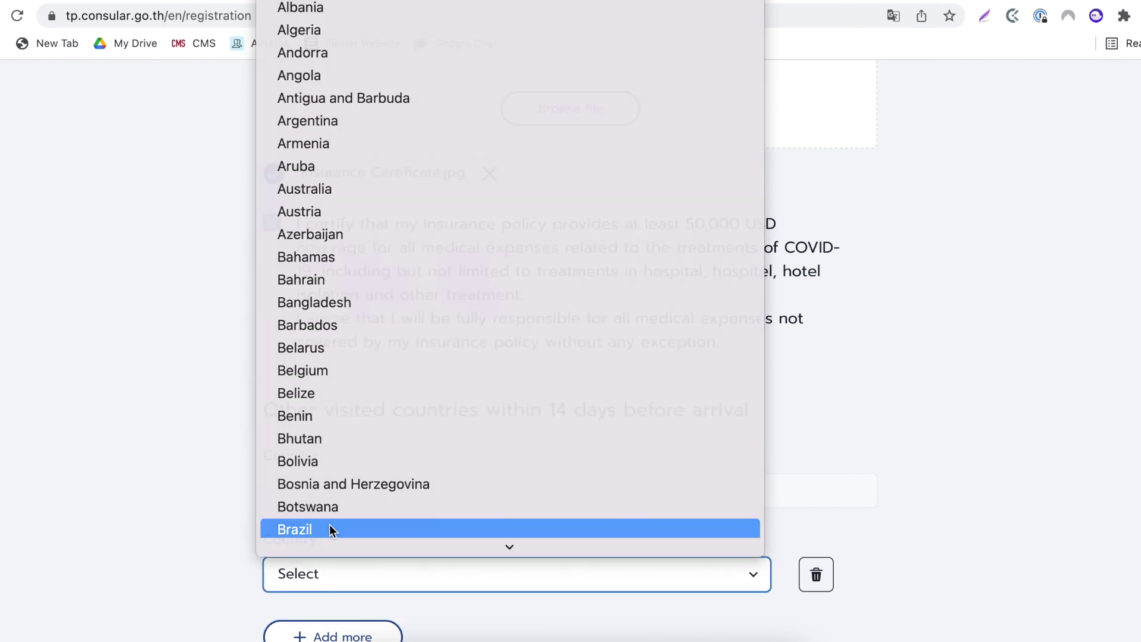
click(329, 524)
scroll(329, 524, down, 1)
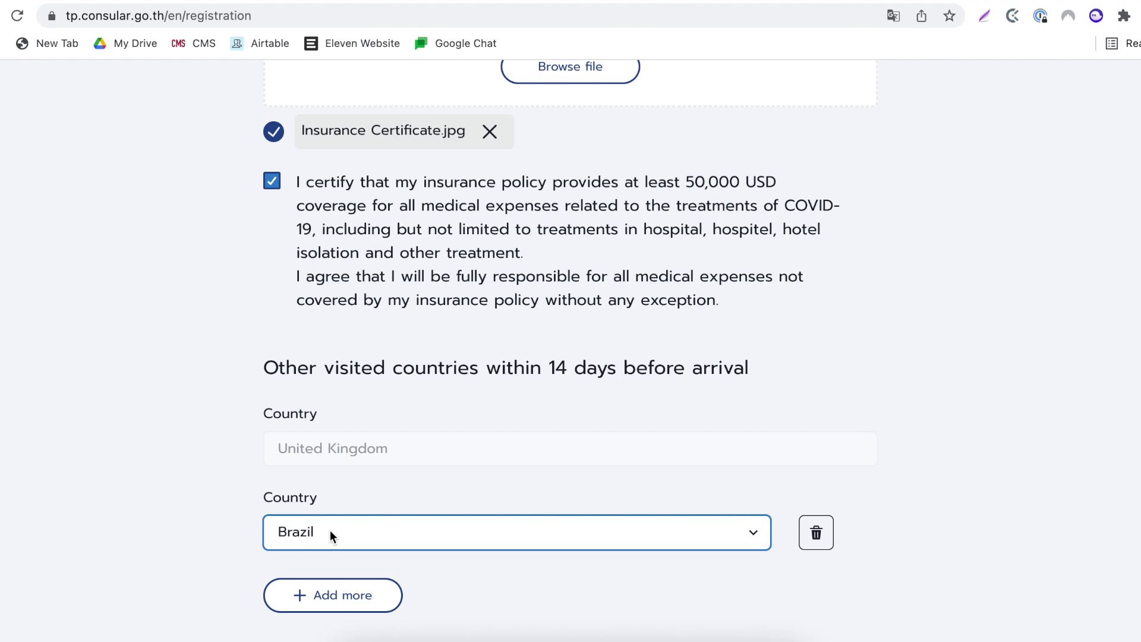
scroll(330, 532, down, 7)
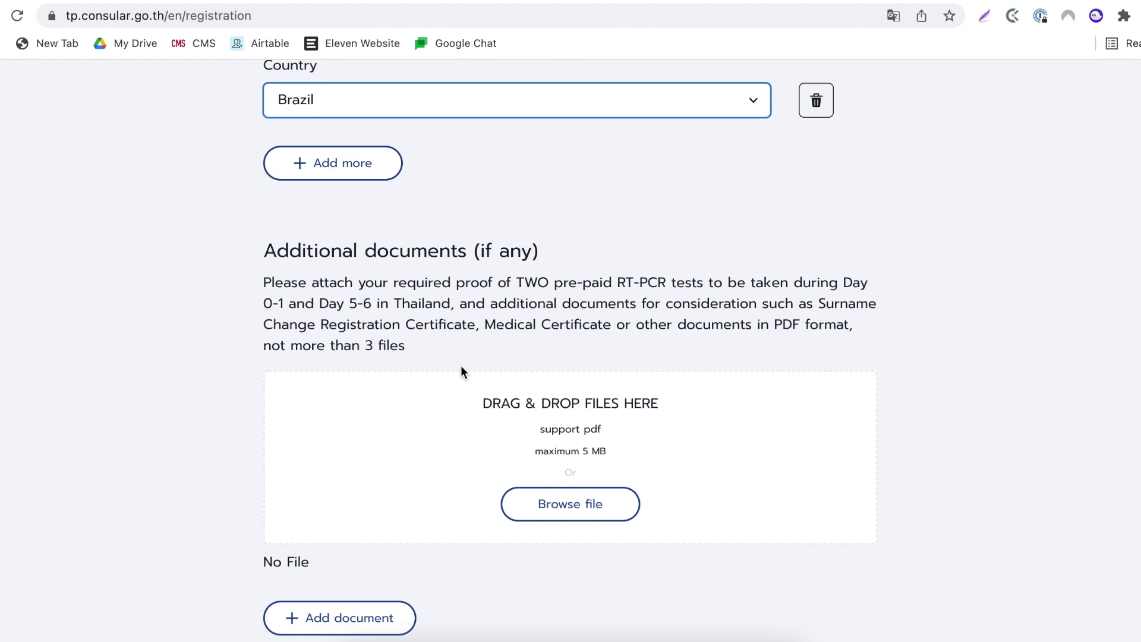
scroll(440, 432, down, 3)
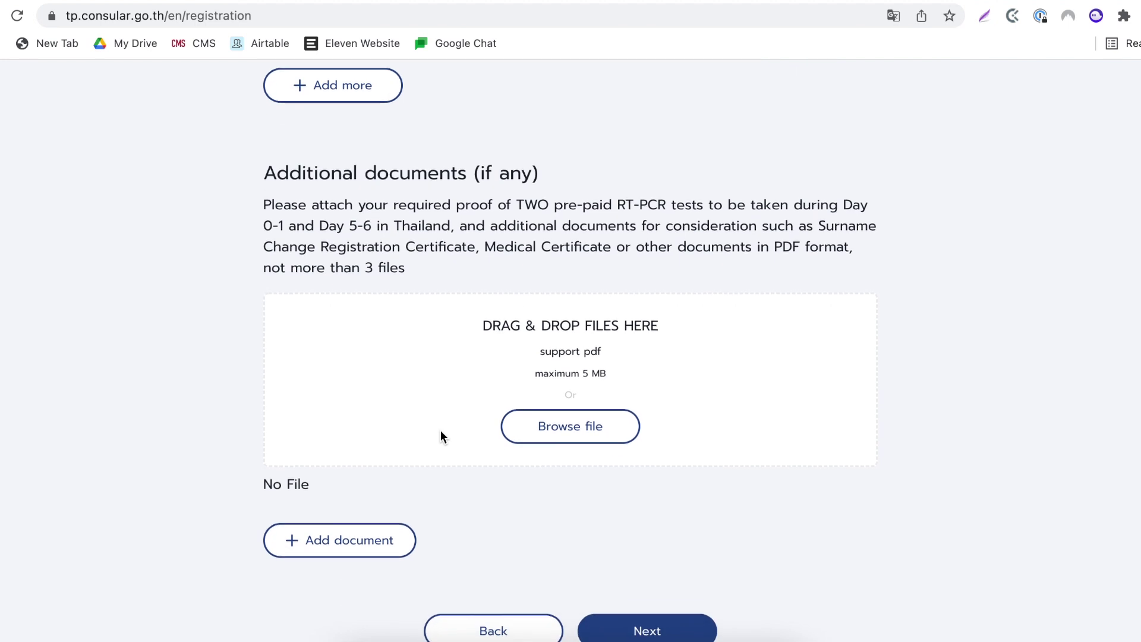
scroll(446, 446, down, 1)
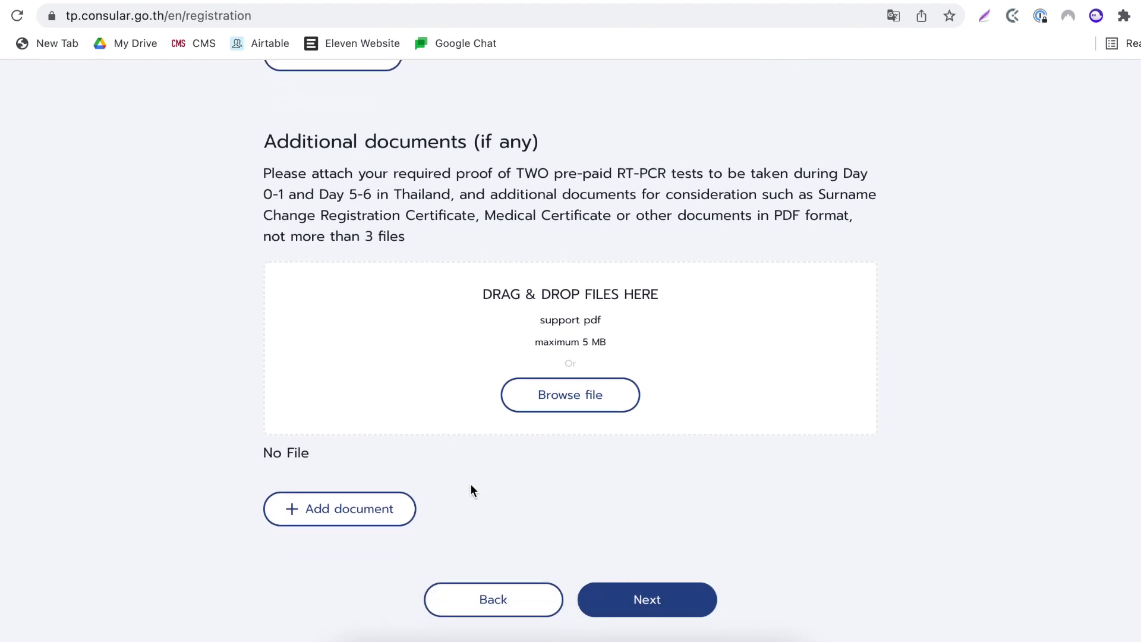
click(635, 595)
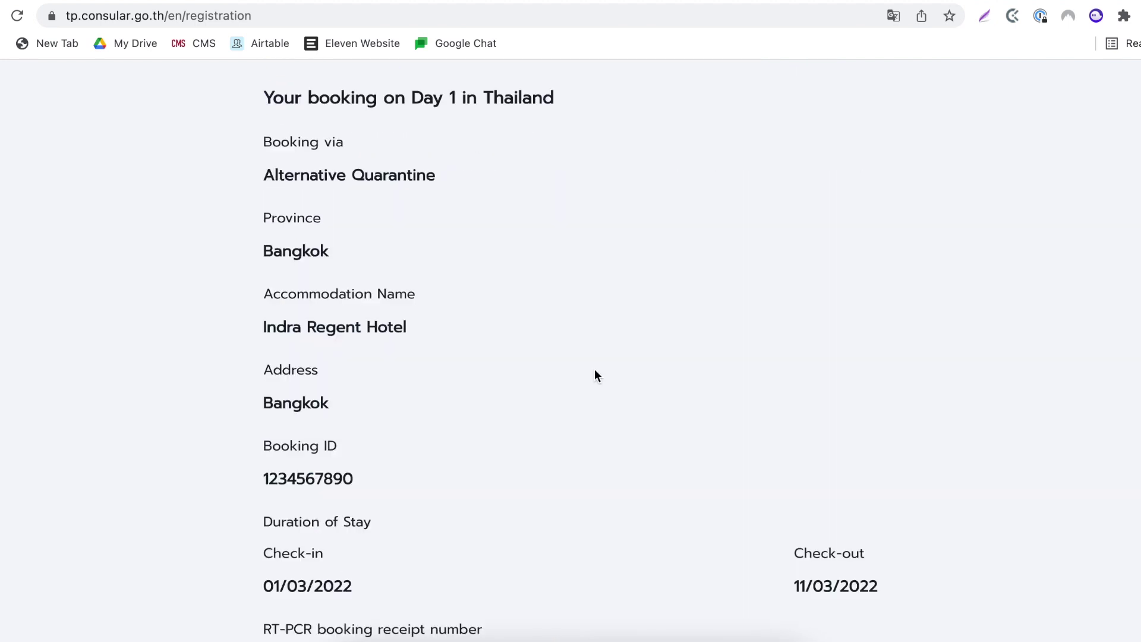